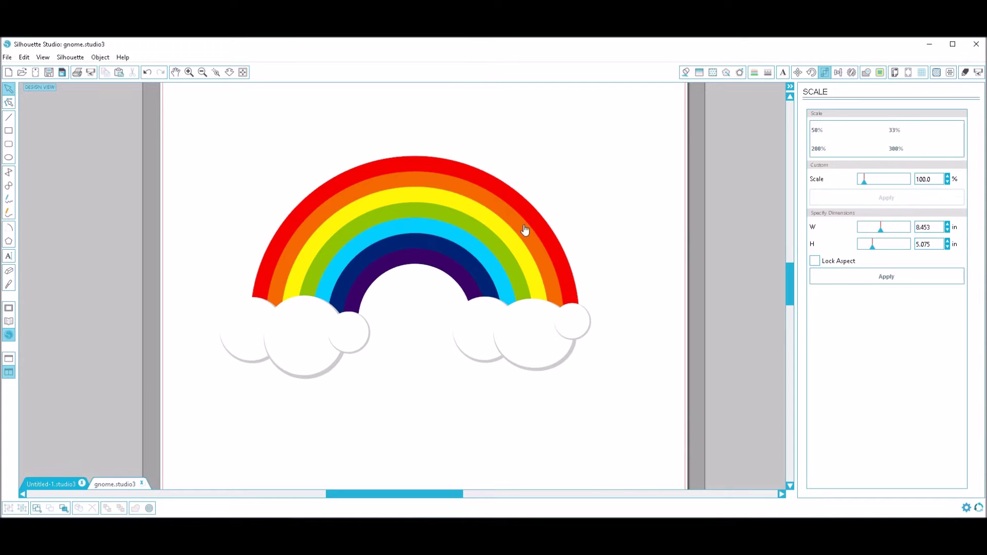
Shrink the rainbow reference image to about 2.88 in wide and place it in the page's upper-left corner
click(535, 253)
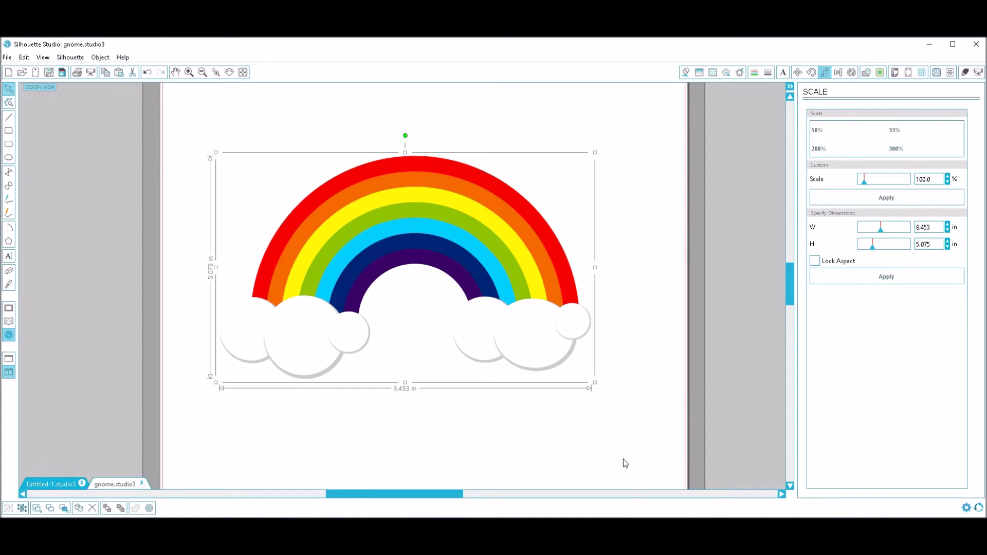
drag(595, 383, 351, 235)
drag(297, 219, 248, 147)
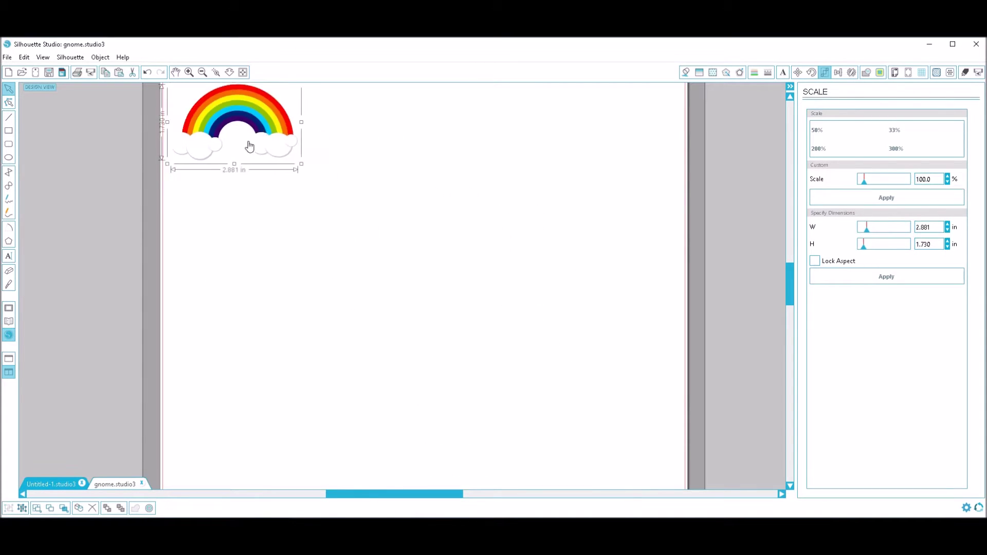
click(31, 153)
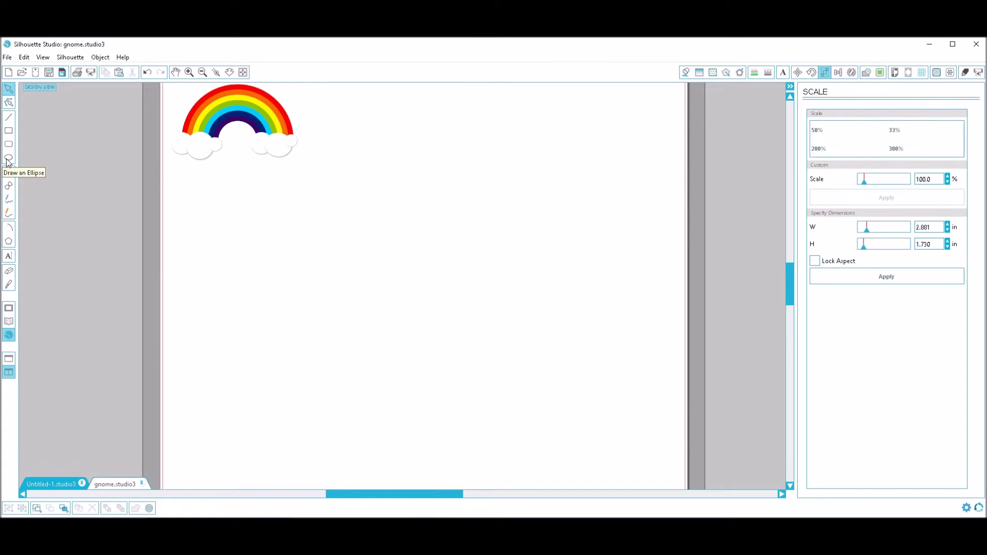
Draw a circle about 8.07 in across in the middle of the page
click(7, 159)
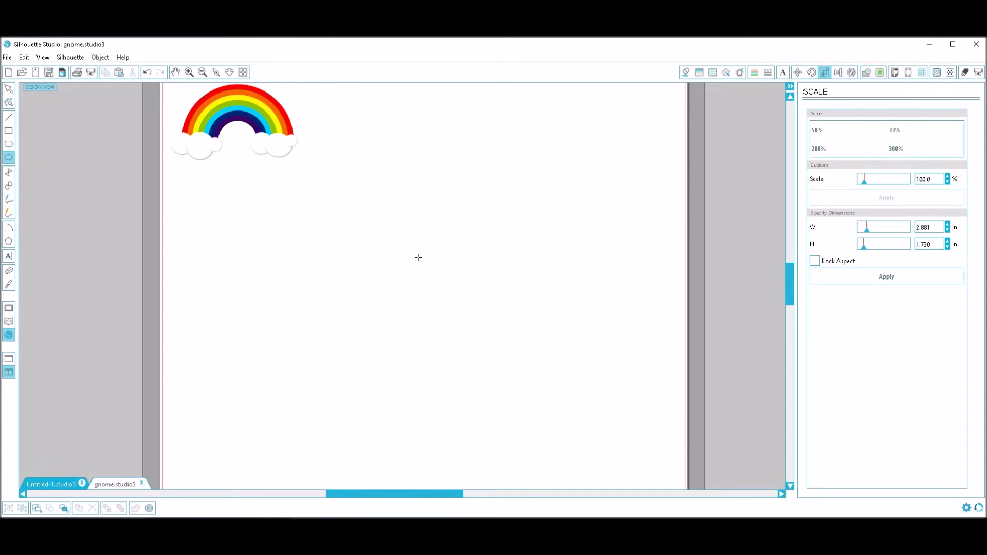
drag(418, 258, 666, 364)
click(14, 89)
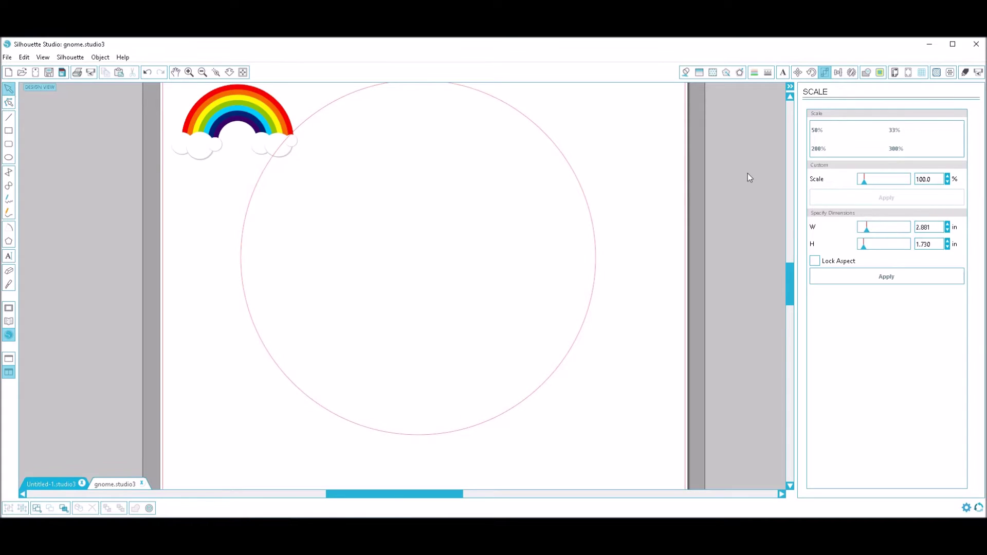
Lock the circle's aspect ratio and set its width to 8 in
click(525, 188)
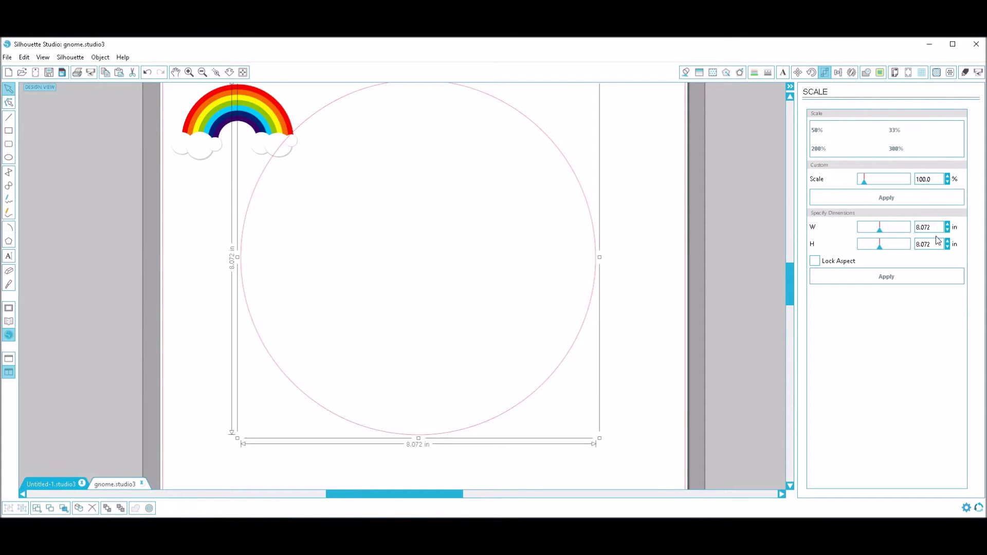
click(815, 261)
drag(888, 223, 824, 198)
text(8)
key(Return)
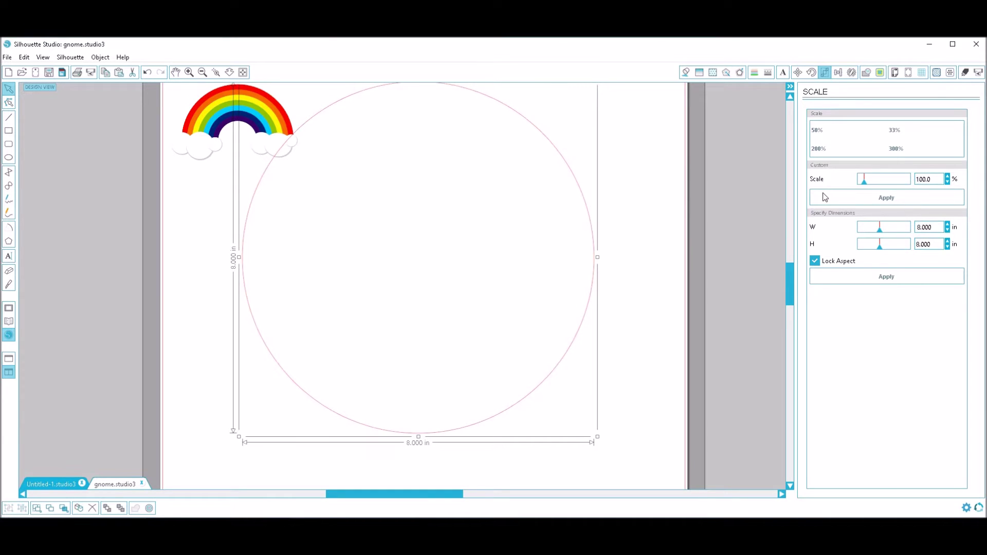
Make the circle's line colour transparent and fill the circle with red
click(754, 72)
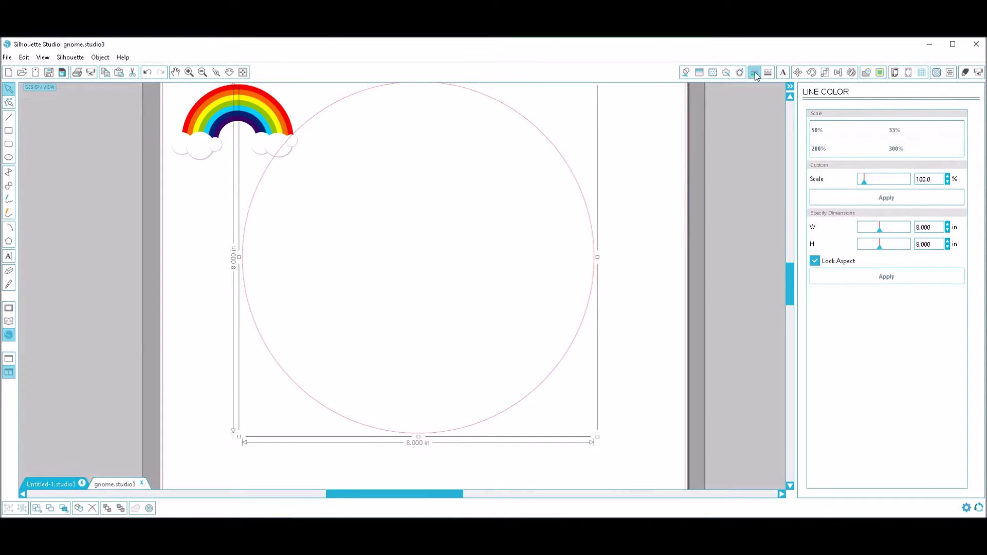
click(899, 142)
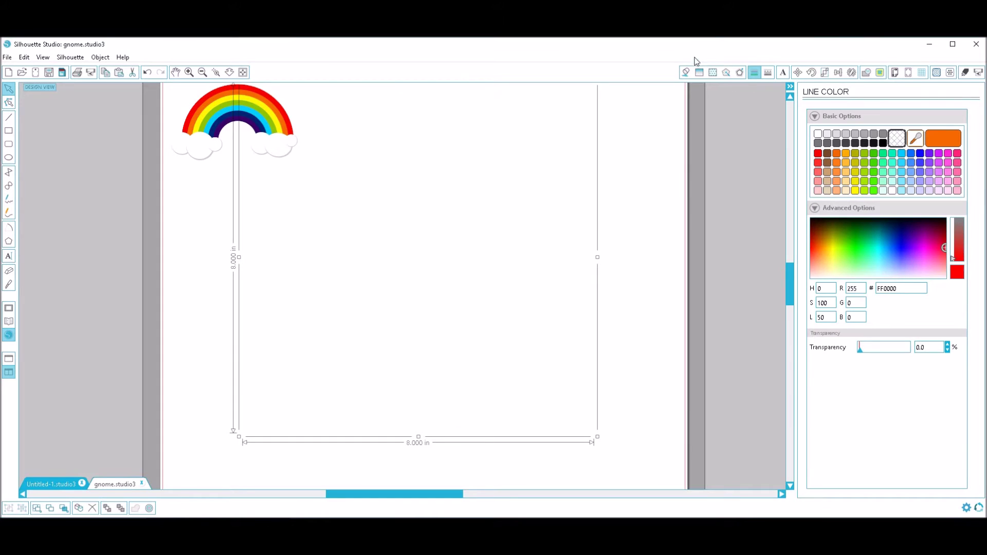
click(688, 74)
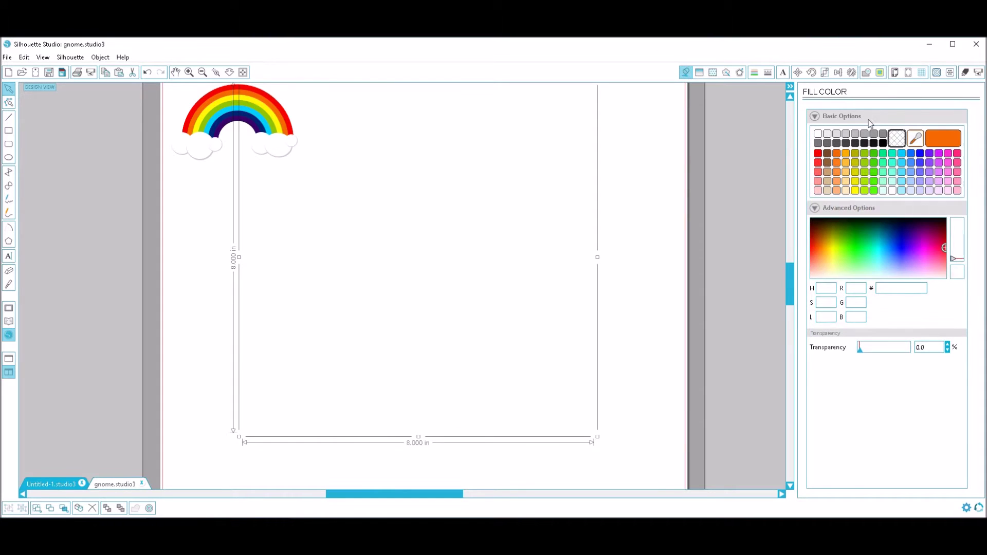
click(817, 154)
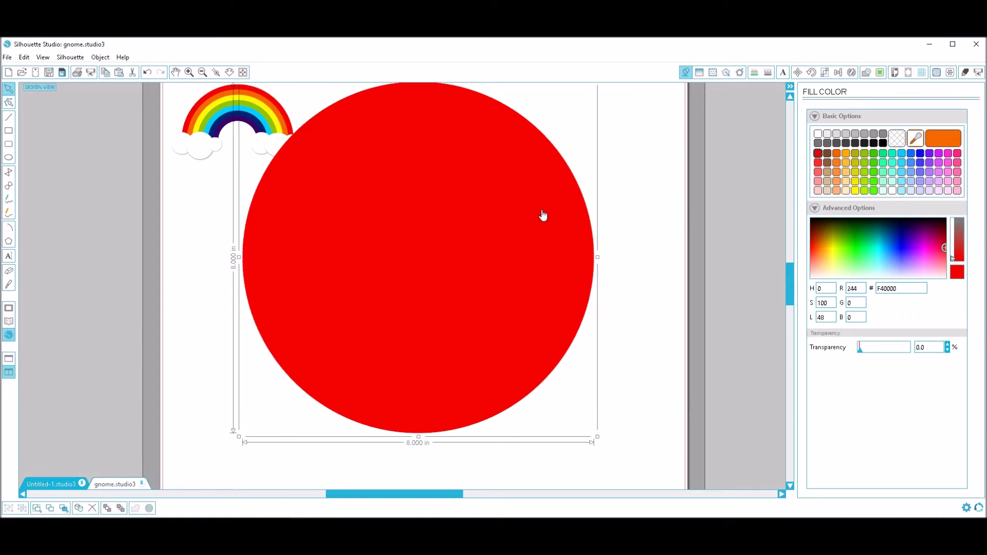
Duplicate the red circle in place as an orange-filled circle with a width of 7.5 in
key(i)
click(836, 155)
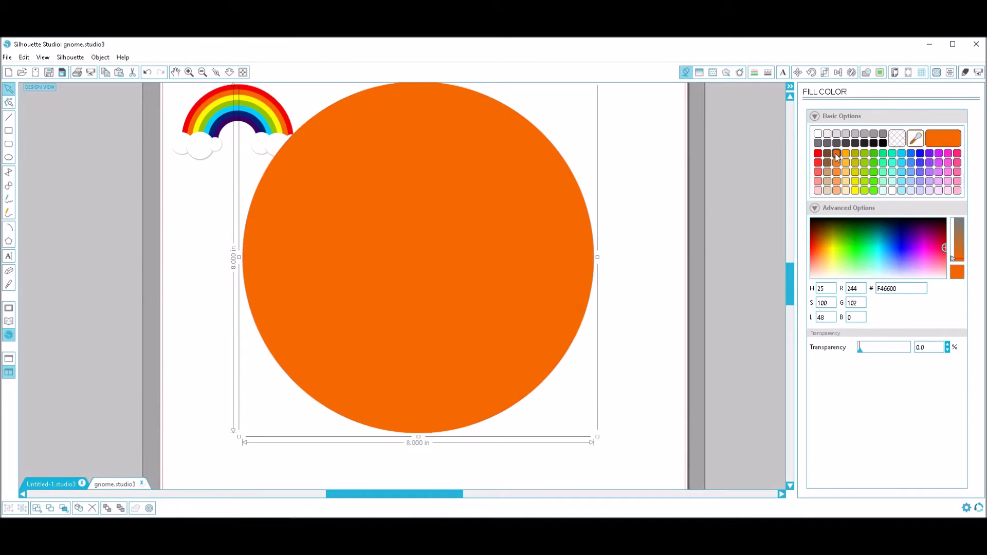
click(825, 73)
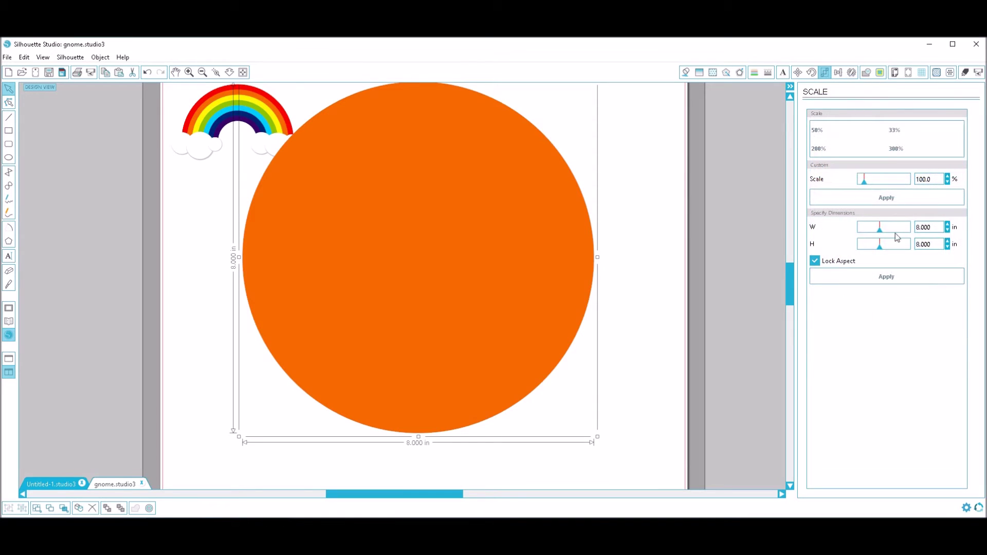
double_click(934, 227)
text(7.5)
key(Return)
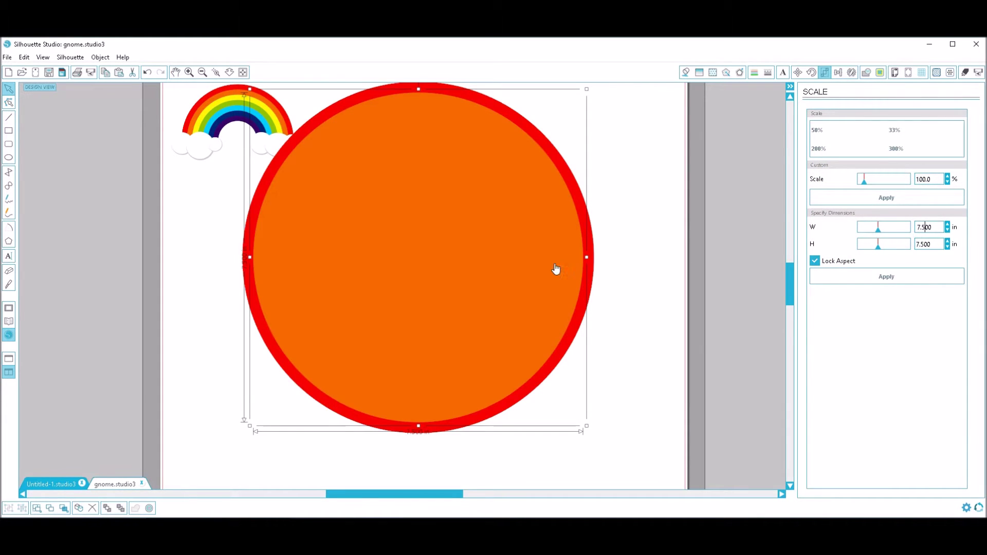
Duplicate the red and orange circles in place and shrink the copies about their centre to about 7 in wide
scroll(586, 264, up, 1)
drag(627, 216, 575, 260)
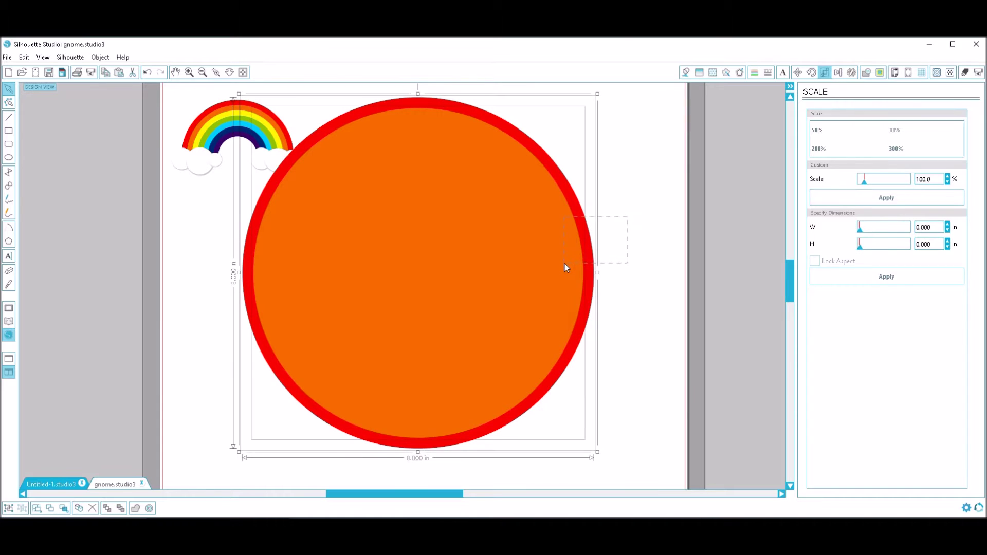
key(i)
key(ctrl+e)
drag(597, 94, 558, 99)
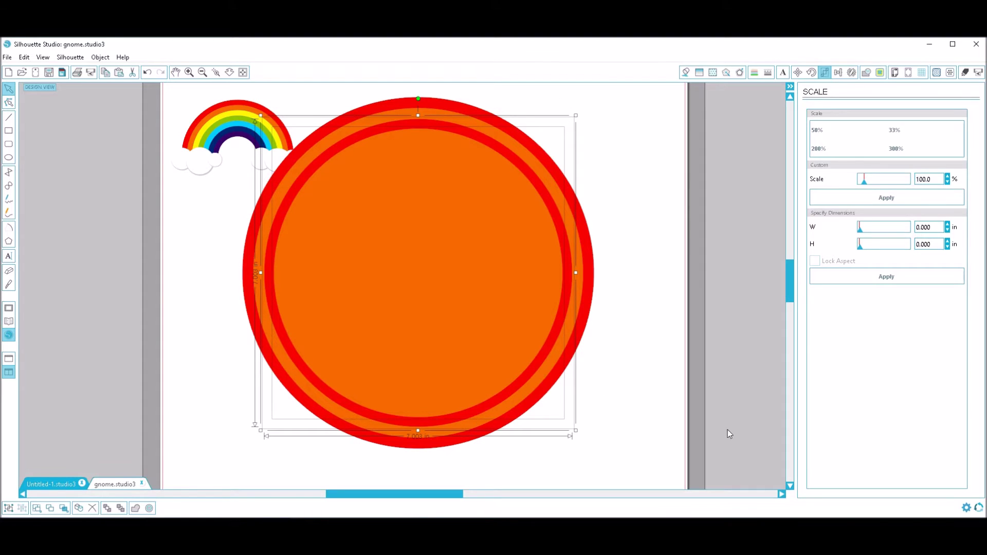
Set the width and height of the smaller red circle to 7 in
click(674, 386)
click(529, 378)
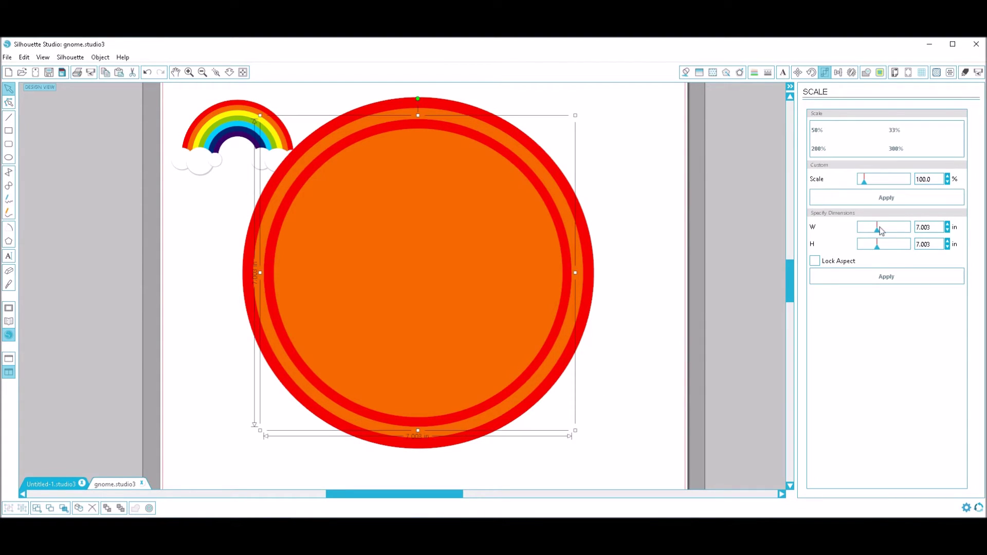
text(7.000)
key(Tab)
text(7)
Set the width and height of the innermost orange circle to 6.5 in
click(467, 272)
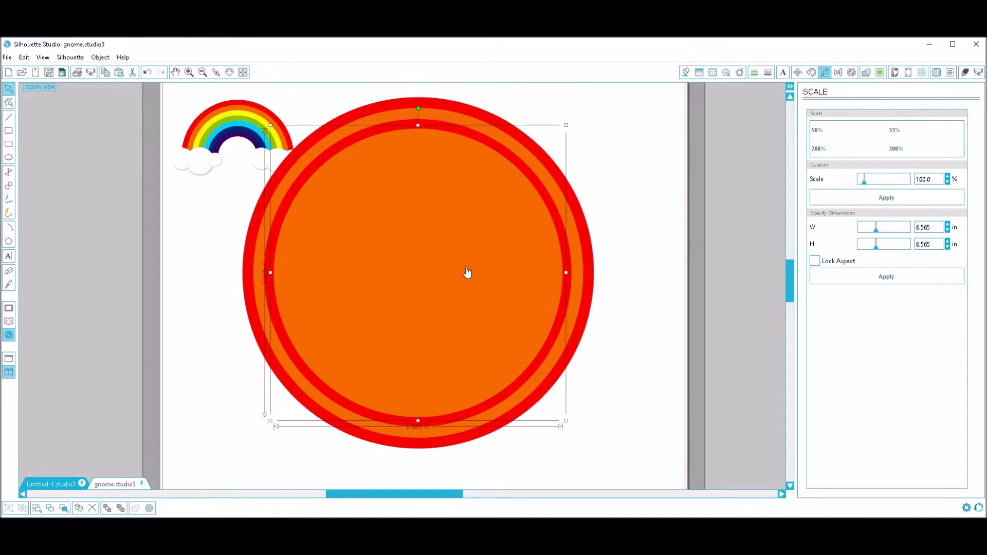
click(932, 228)
text(6.5)
key(Return)
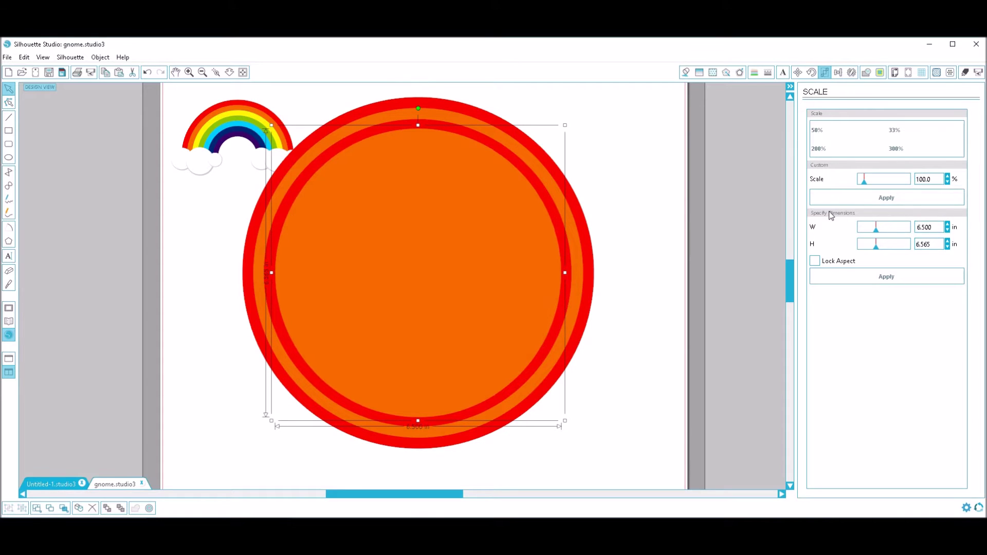
click(936, 245)
text(6.5)
key(Return)
click(641, 184)
Duplicate the four concentric circles in place and shrink the copies about their shared centre to about 5.98 in wide
drag(623, 142, 457, 299)
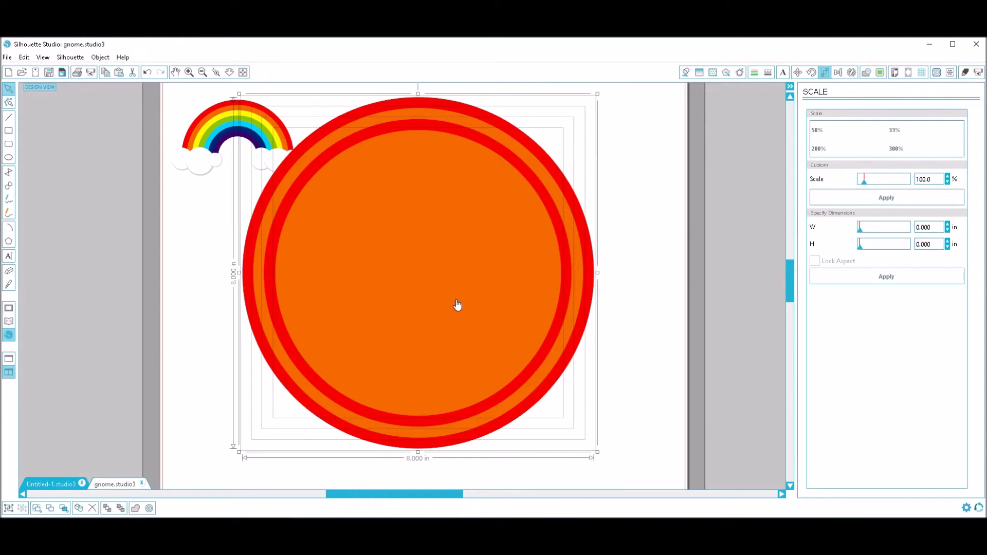
key(i)
key(v)
drag(597, 94, 549, 125)
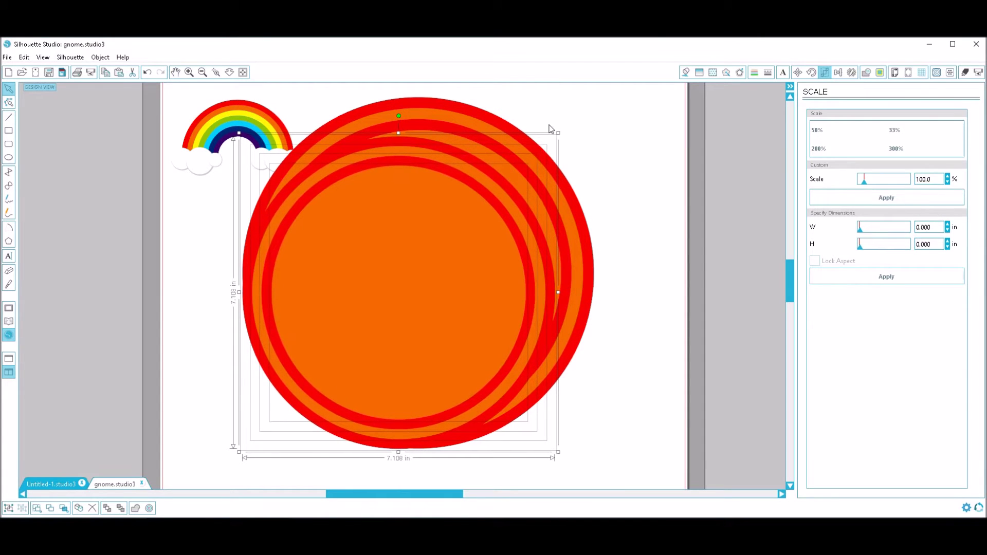
key(ctrl+z)
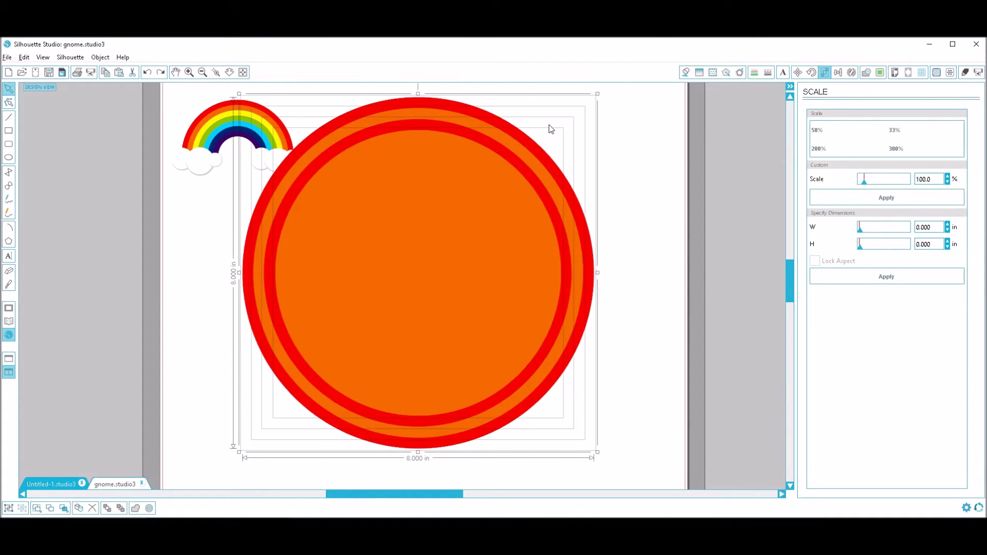
drag(596, 93, 529, 114)
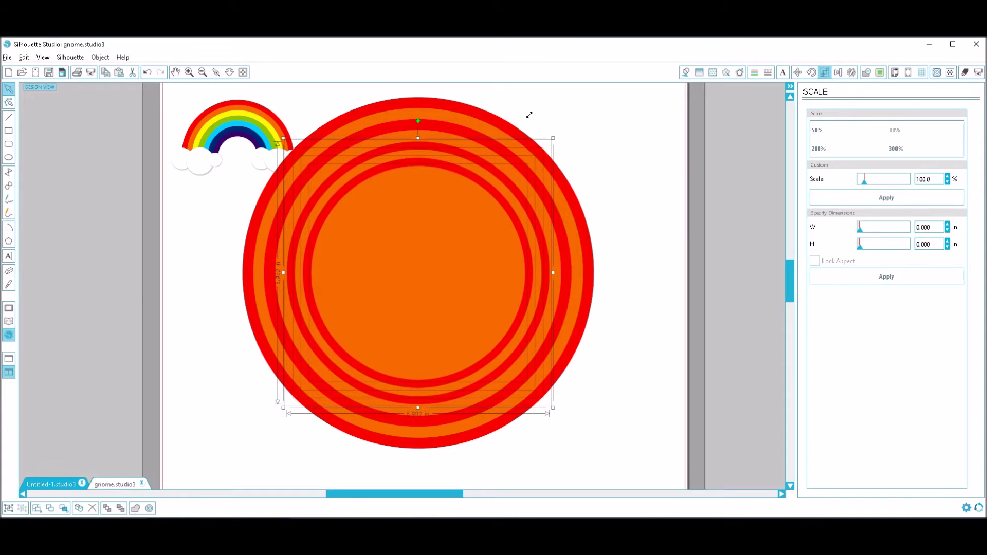
click(637, 154)
Lock the aspect ratio of the largest copied red circle and set its width to 6 in
click(517, 355)
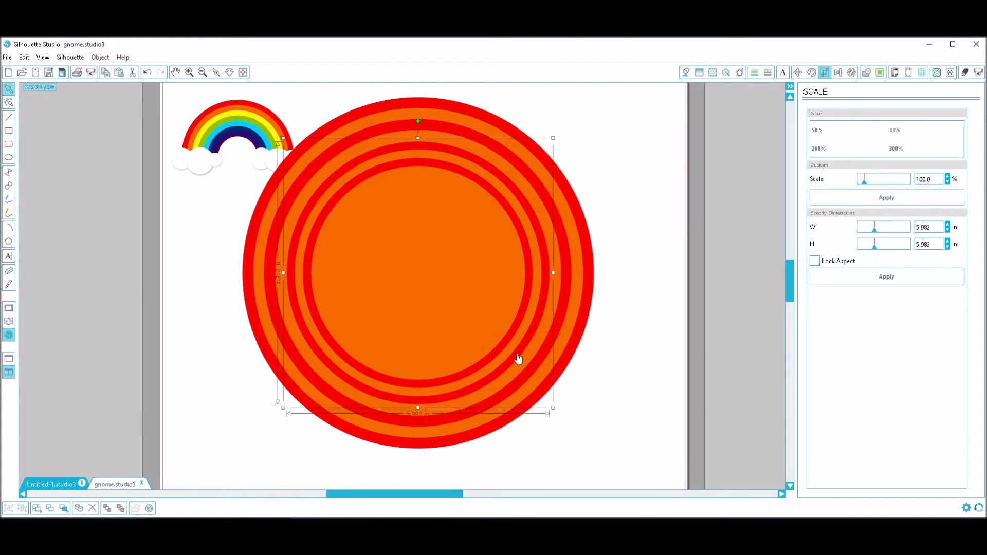
drag(930, 228, 812, 222)
click(814, 260)
text(6)
key(Return)
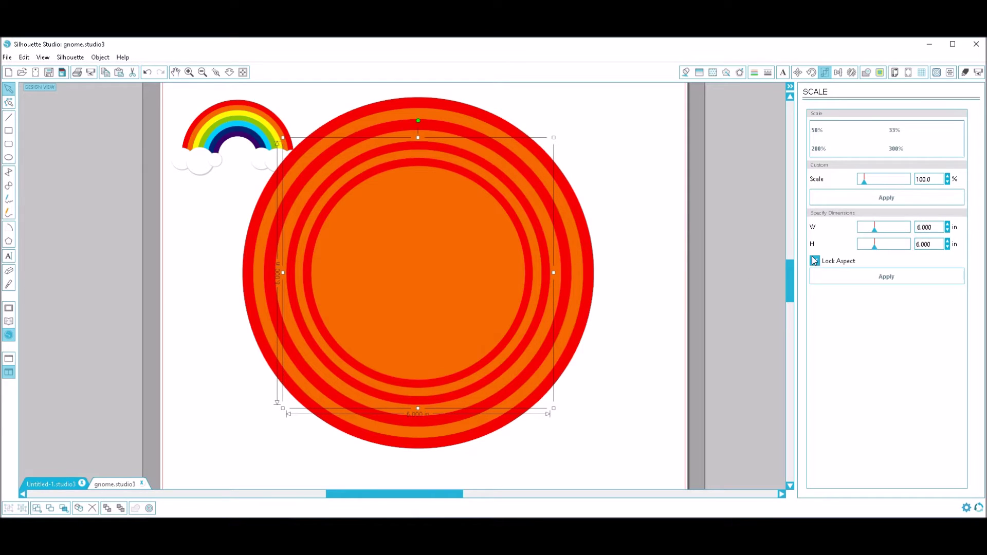
Set the width of the orange circle just inside the 6 in red circle to 5.5 in
click(535, 313)
double_click(934, 226)
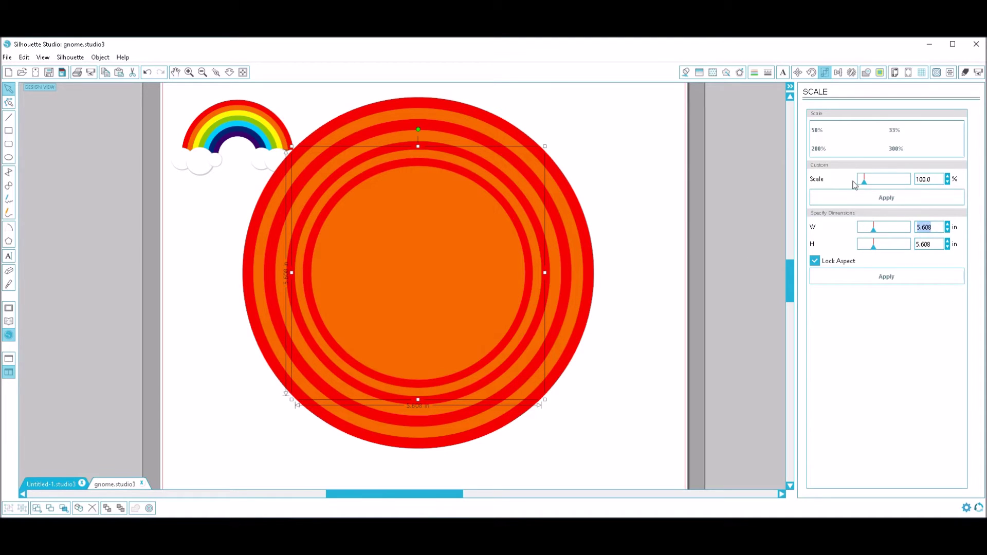
text(5.5)
key(Return)
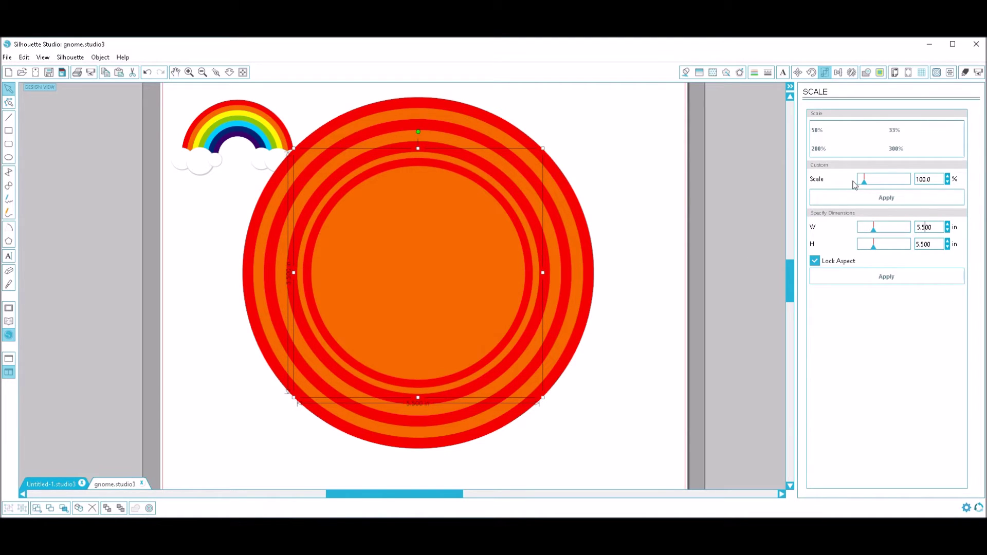
Set the width of the innermost red circle to 5 in
click(513, 222)
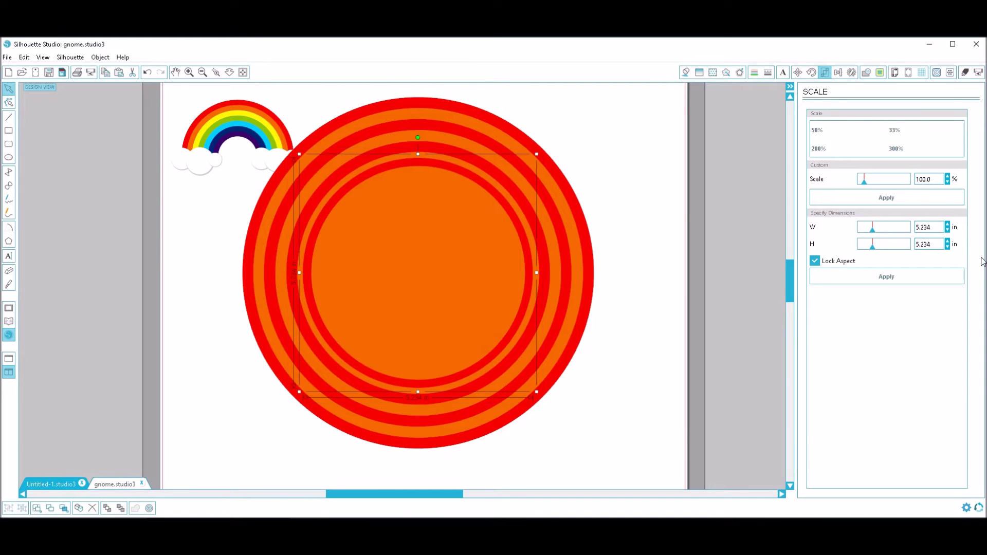
double_click(931, 227)
text(5)
key(Return)
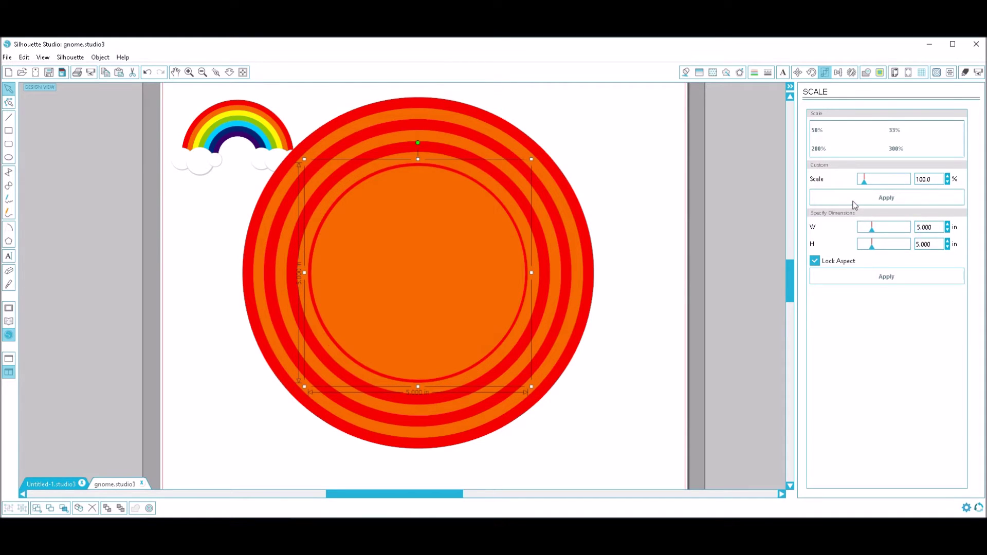
Set the width of the central orange circle to 4.5 in and deselect it
click(506, 258)
double_click(932, 227)
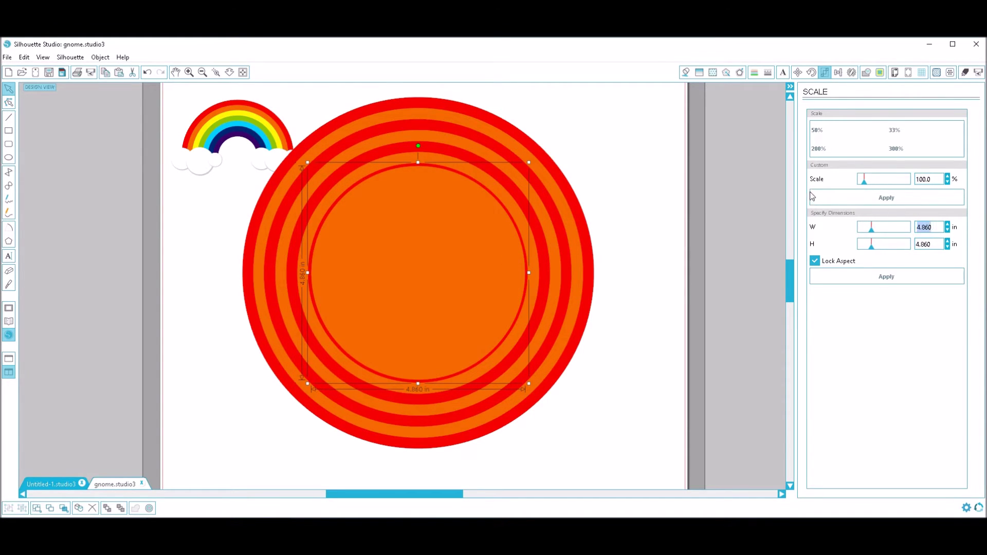
text(4.5)
key(Return)
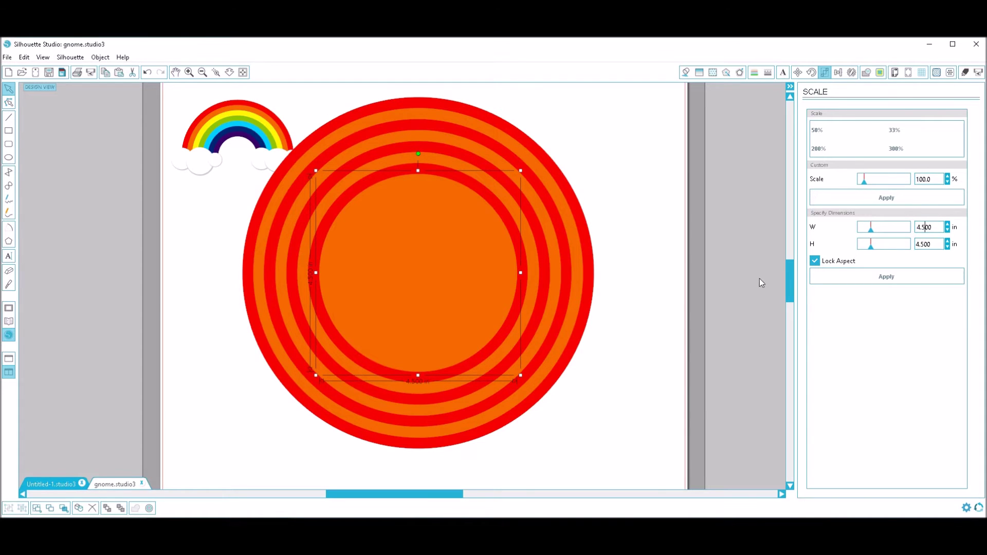
click(648, 262)
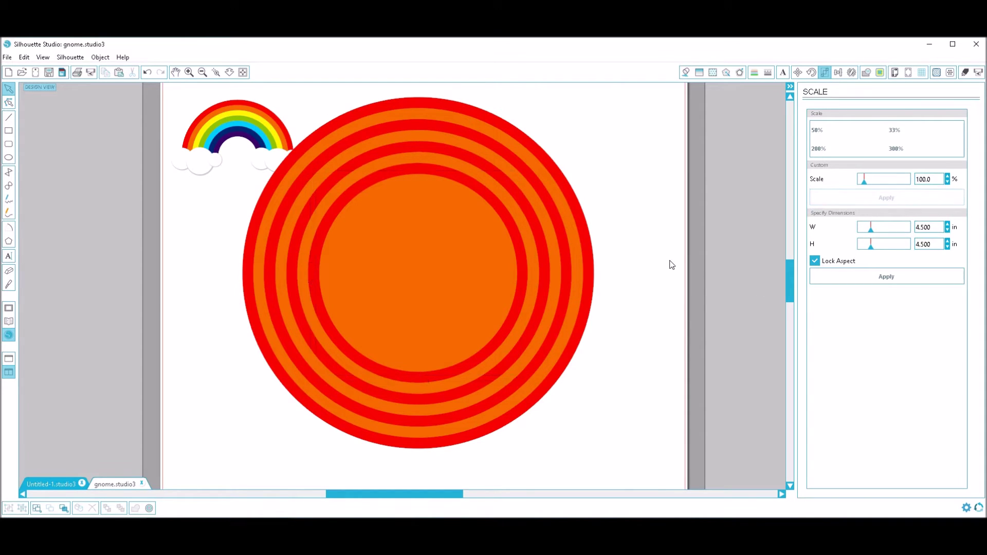
Change the fill of the 7 in red circle to yellow
click(323, 163)
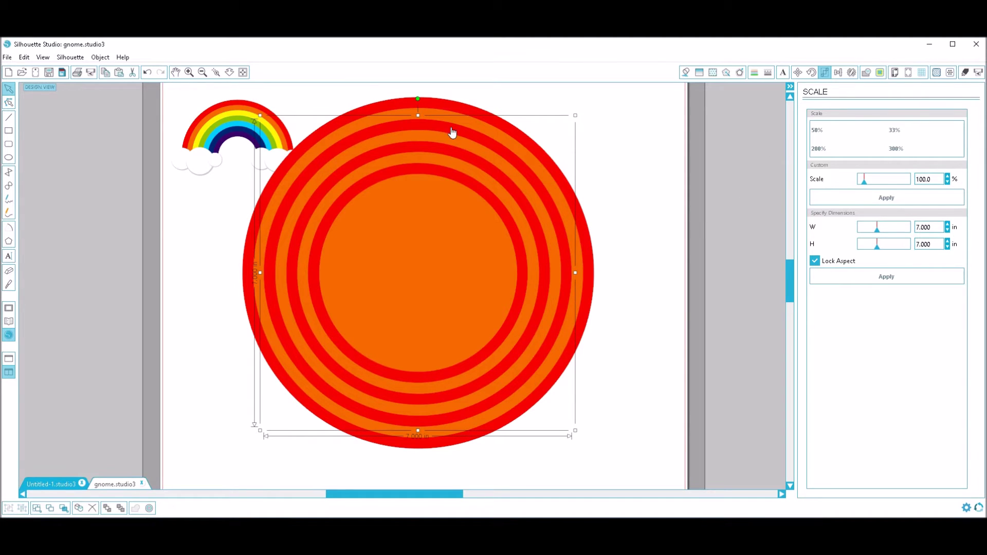
click(685, 73)
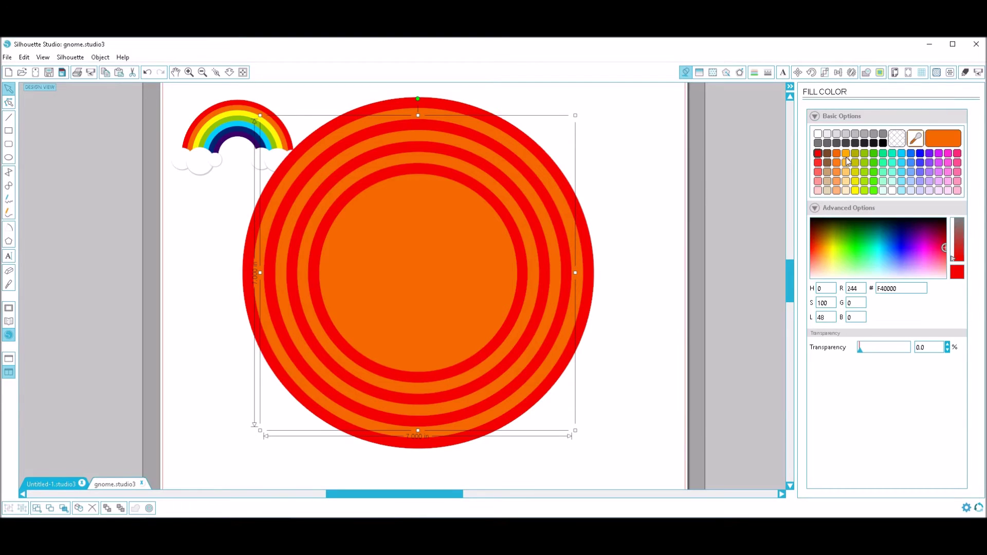
click(855, 190)
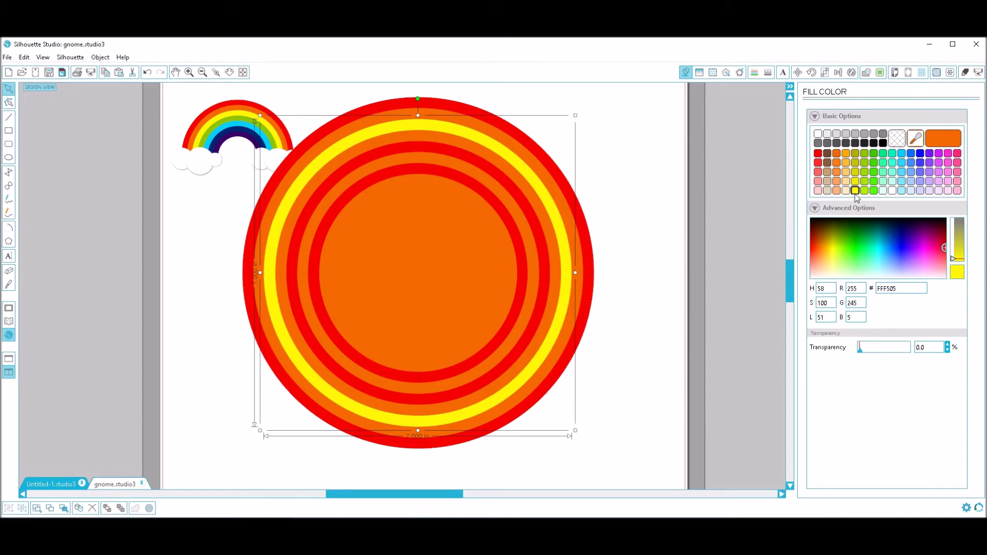
Fill the 6.5 in orange circle with olive green and the 6 in red circle with bright blue 009AF2
click(359, 156)
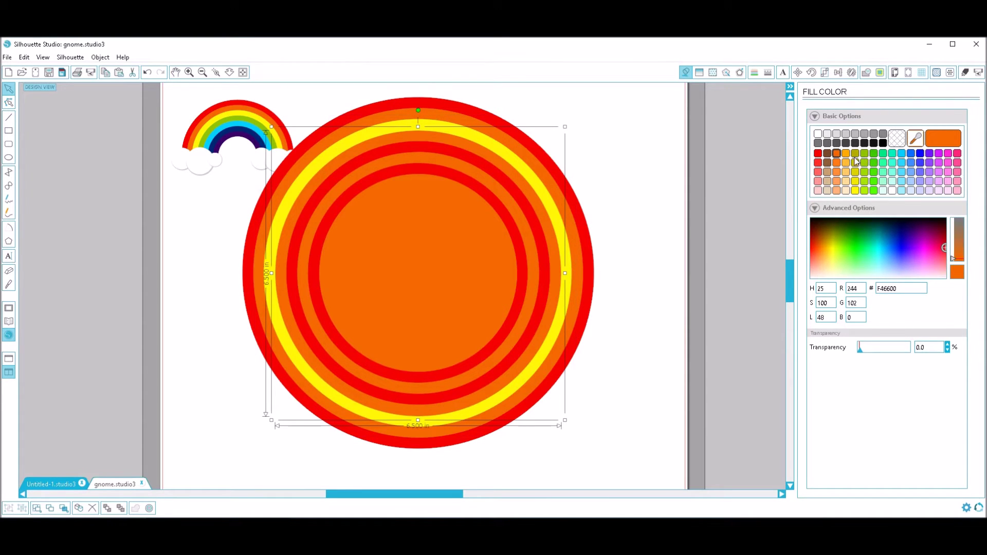
click(855, 154)
click(376, 160)
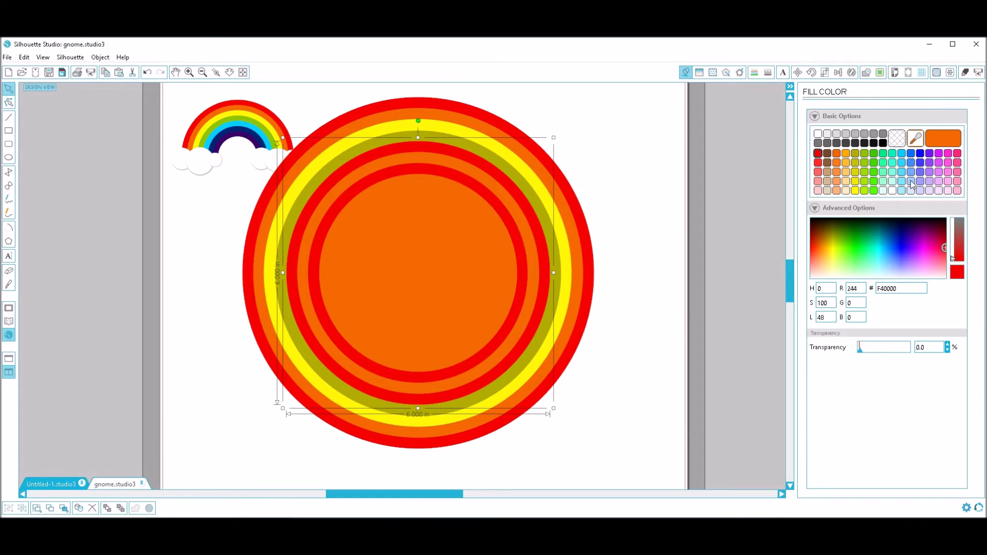
click(891, 244)
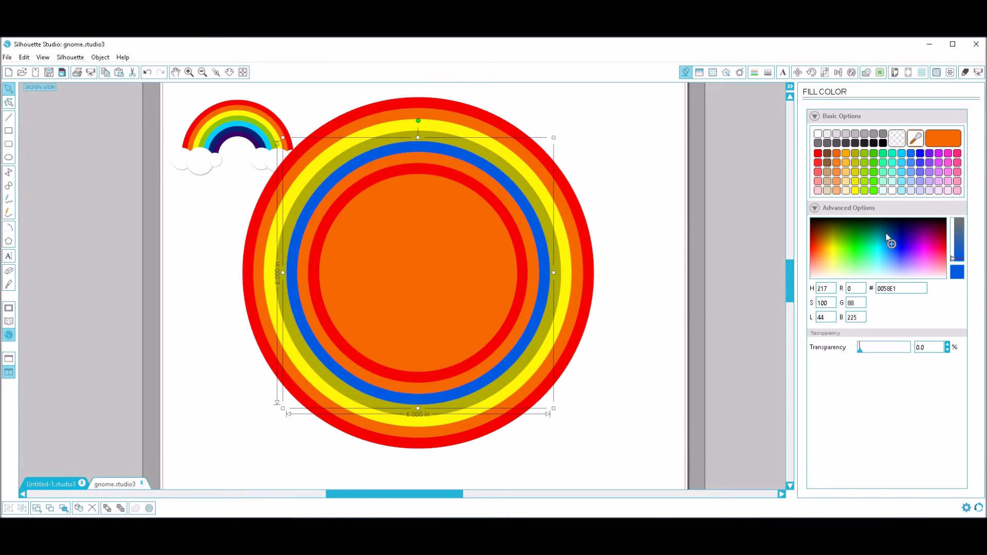
drag(894, 247, 885, 246)
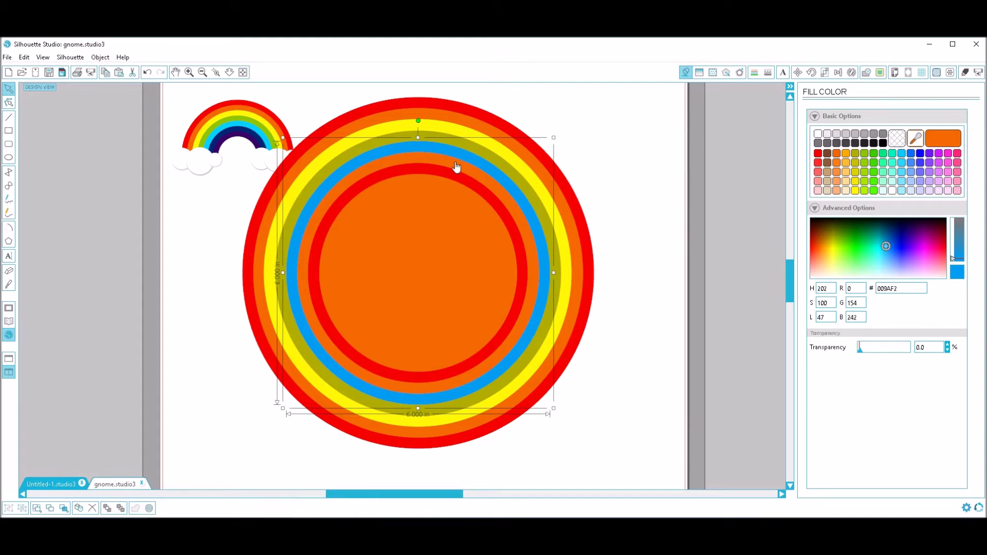
Fill the 5.5 in orange circle with dark blue and the 5 in red circle with purple 55007B
click(456, 166)
click(891, 245)
drag(891, 244, 893, 235)
click(483, 195)
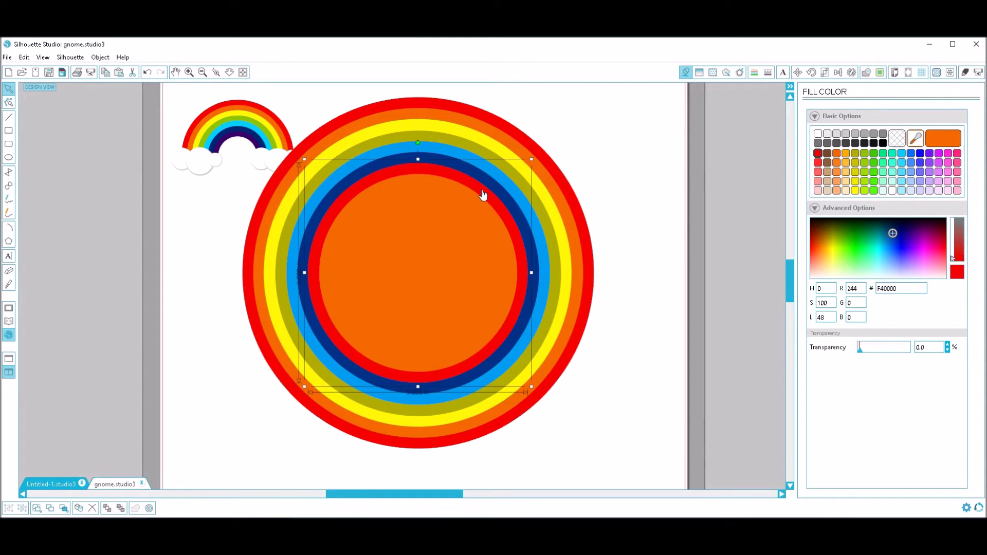
drag(896, 233, 917, 232)
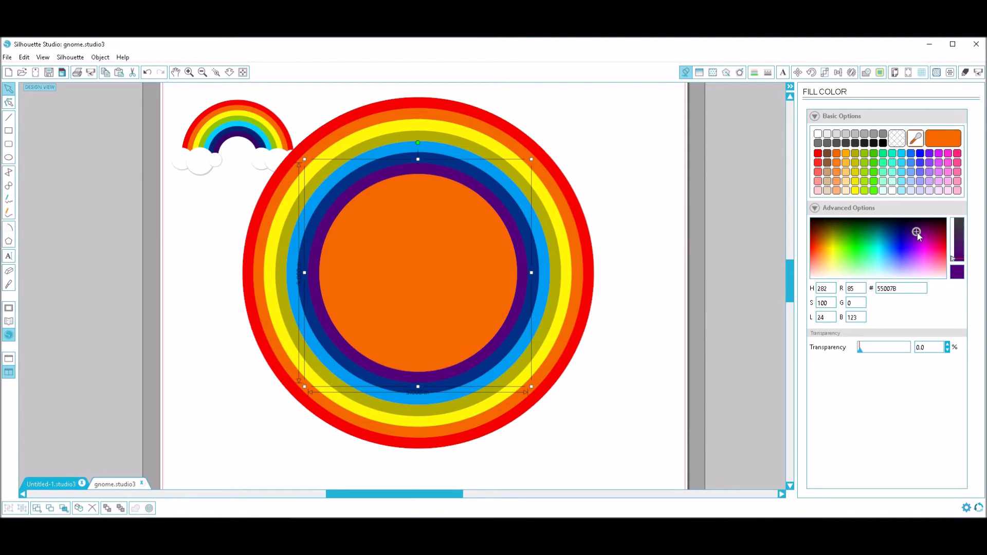
Fill the central 4.5 in orange circle with white and deselect it
click(461, 274)
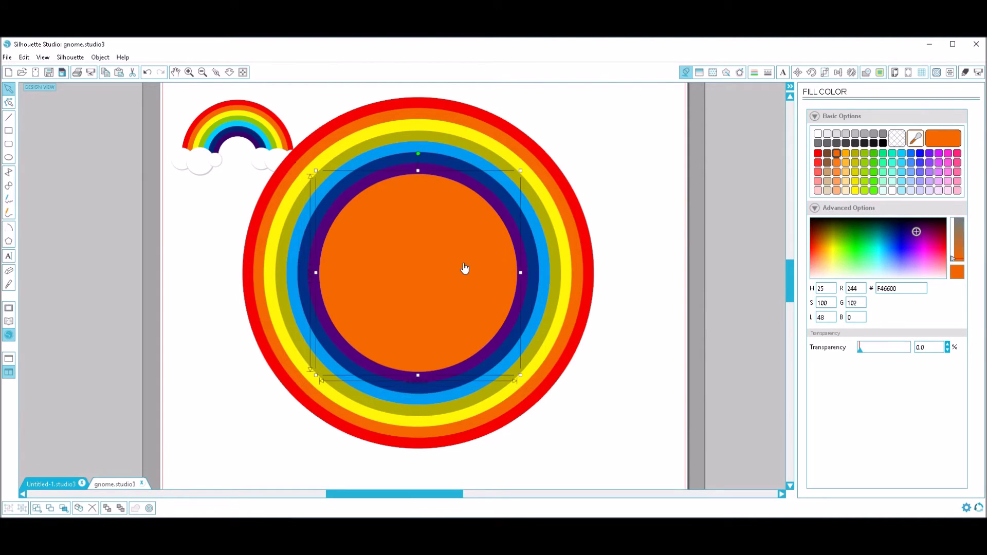
click(817, 135)
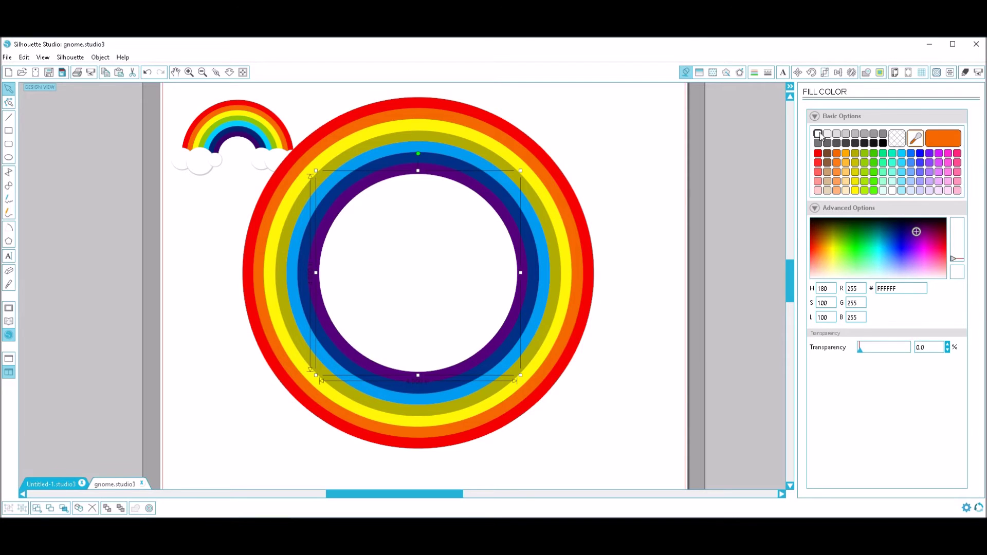
click(651, 272)
Select all the circles, align them on a common center, and clear the selection
key(ctrl+a)
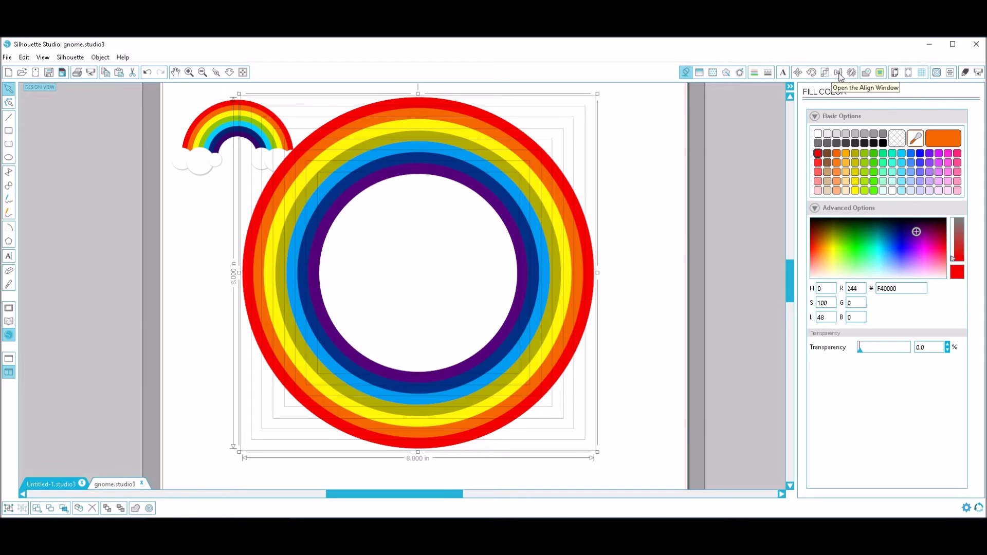
click(838, 74)
click(839, 133)
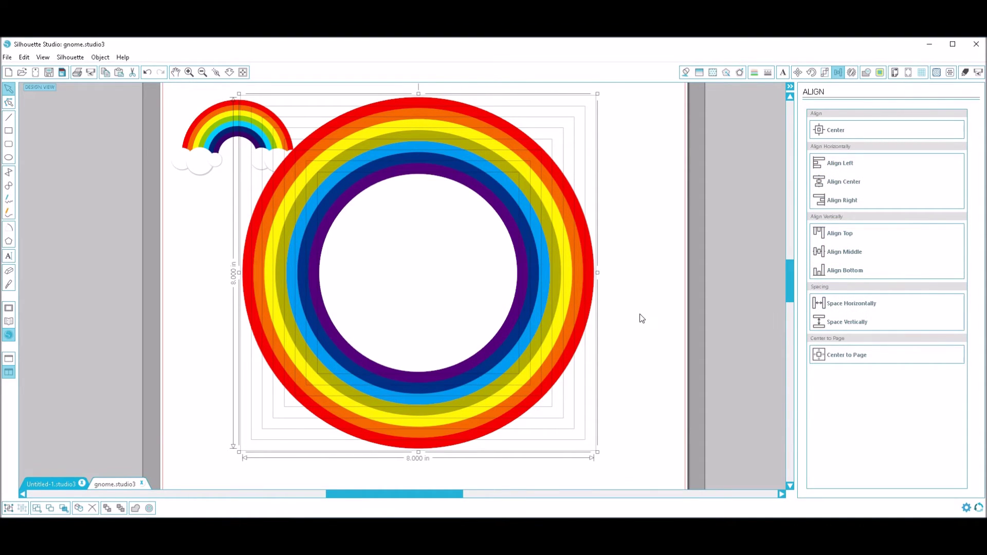
click(644, 285)
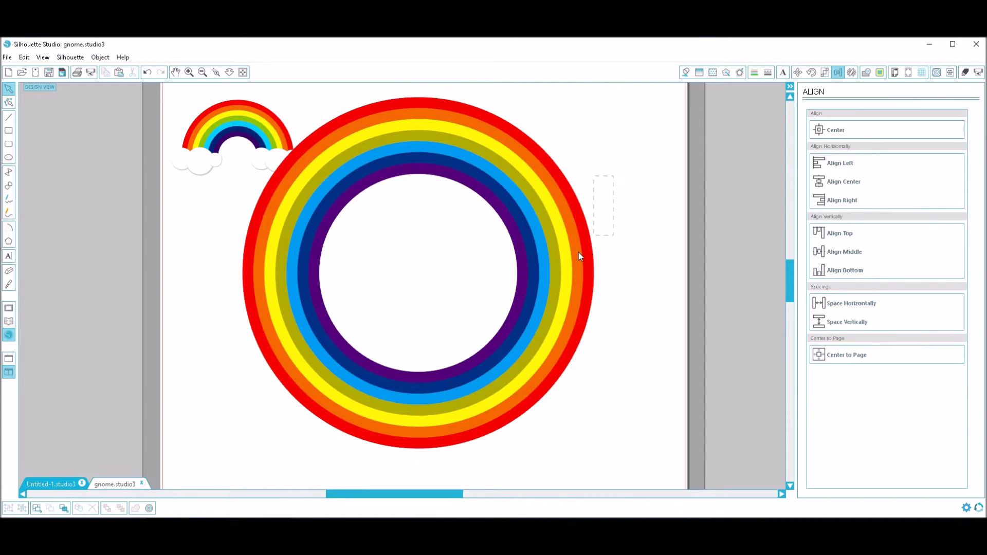
Group the coloured rings from red to purple, leaving out the white center circle, and deselect them
drag(578, 252, 520, 320)
click(640, 160)
drag(638, 163, 523, 327)
right_click(551, 294)
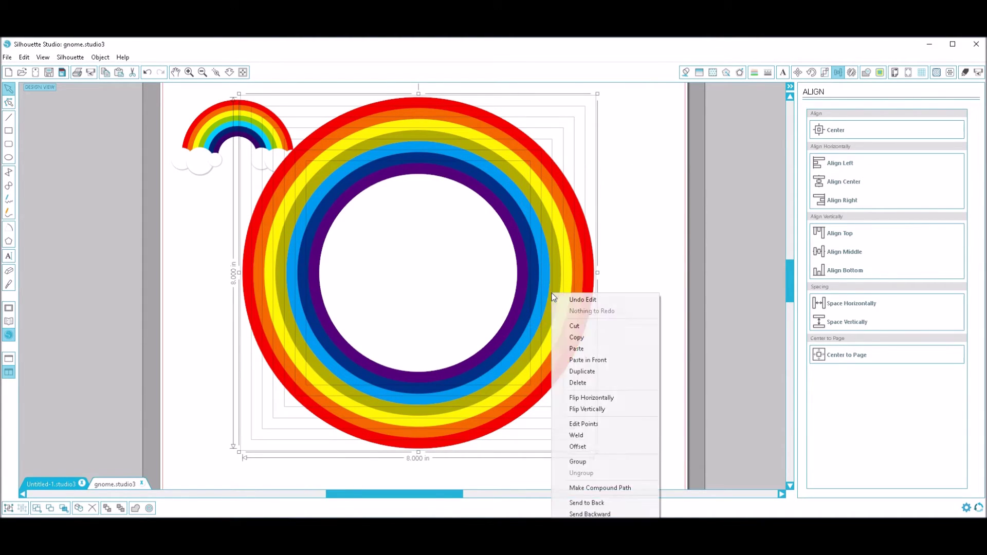
click(600, 460)
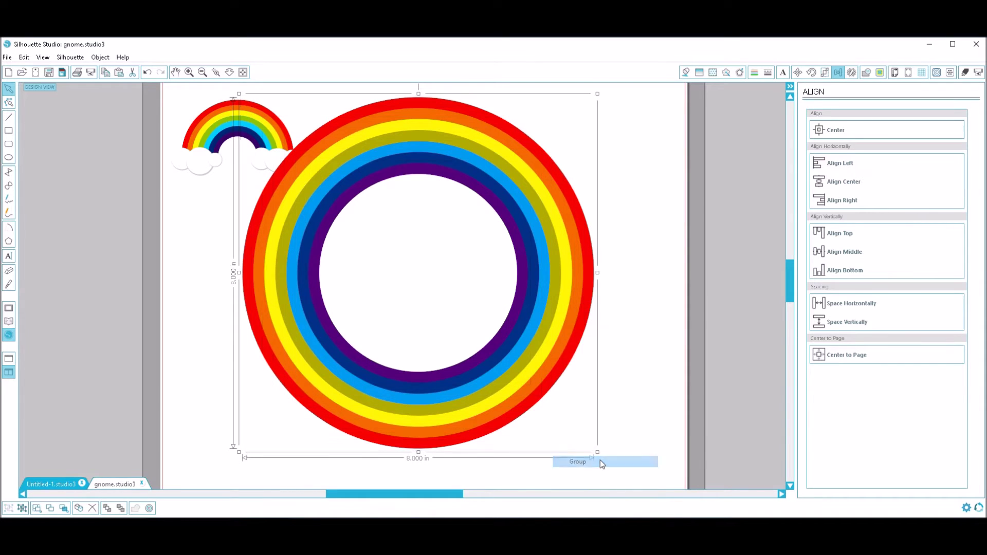
click(138, 256)
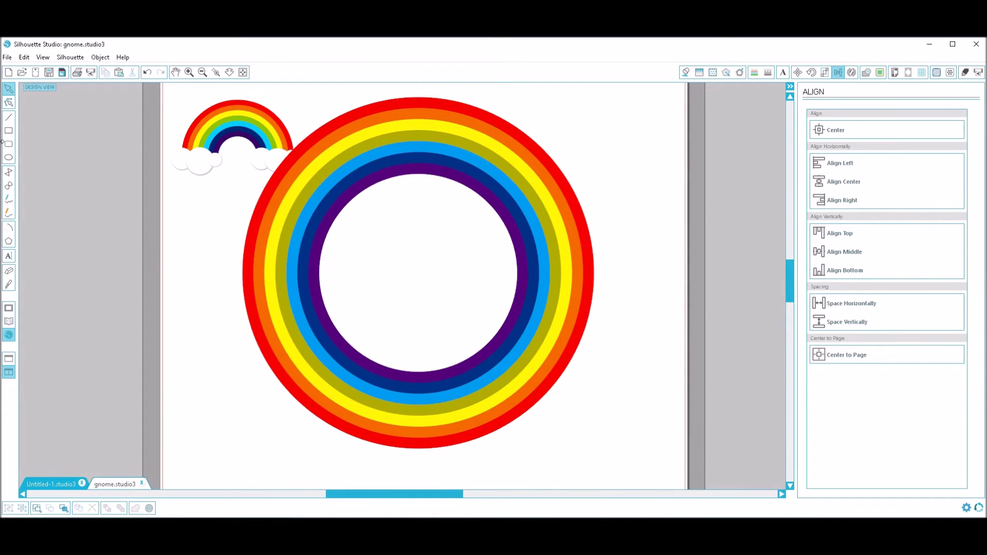
Draw a rectangle about 10.36 in wide and 4.98 in high across the lower half of the circles and select it
click(9, 131)
drag(215, 226, 670, 444)
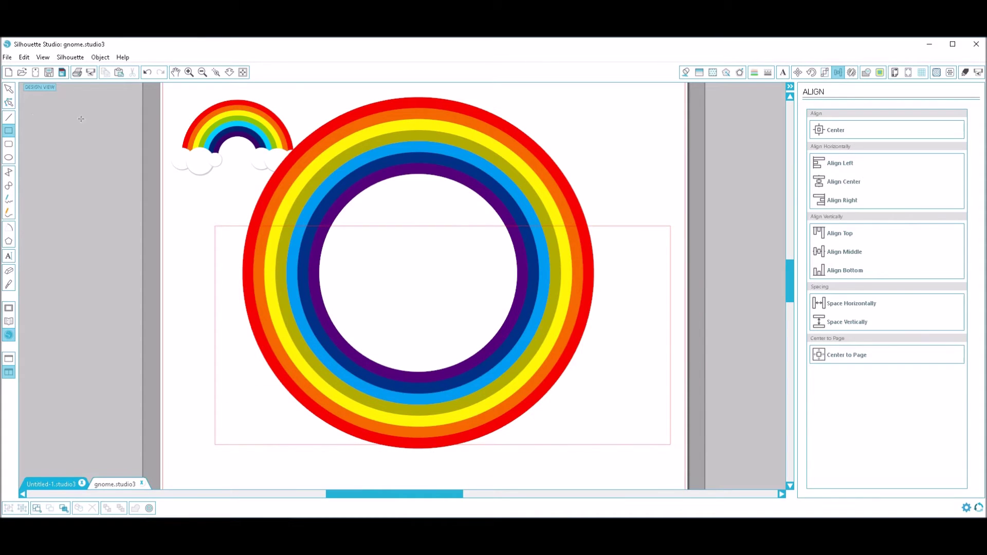
click(8, 89)
drag(672, 189, 650, 236)
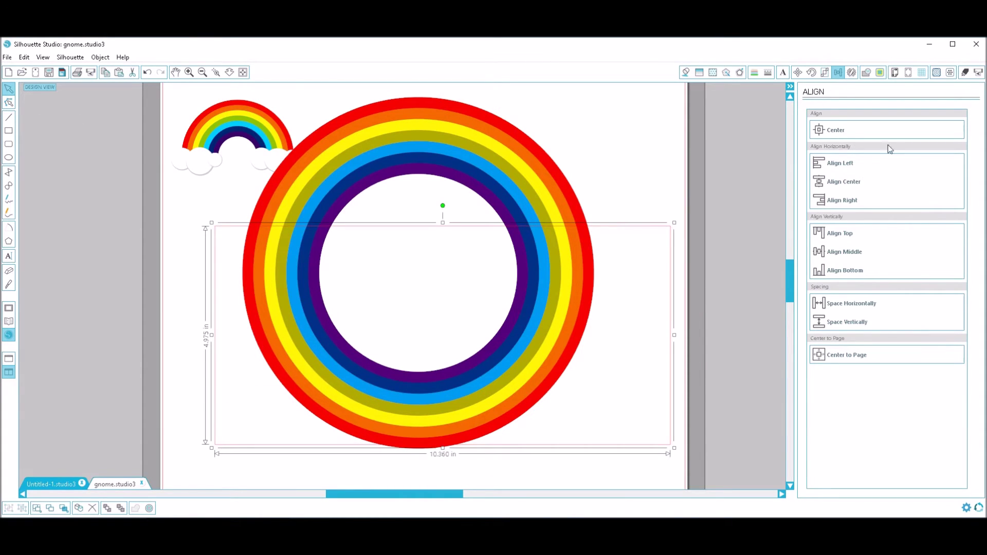
Set the rectangle's height to 4 in with the aspect locked and move it over the lower half of the circles
click(824, 73)
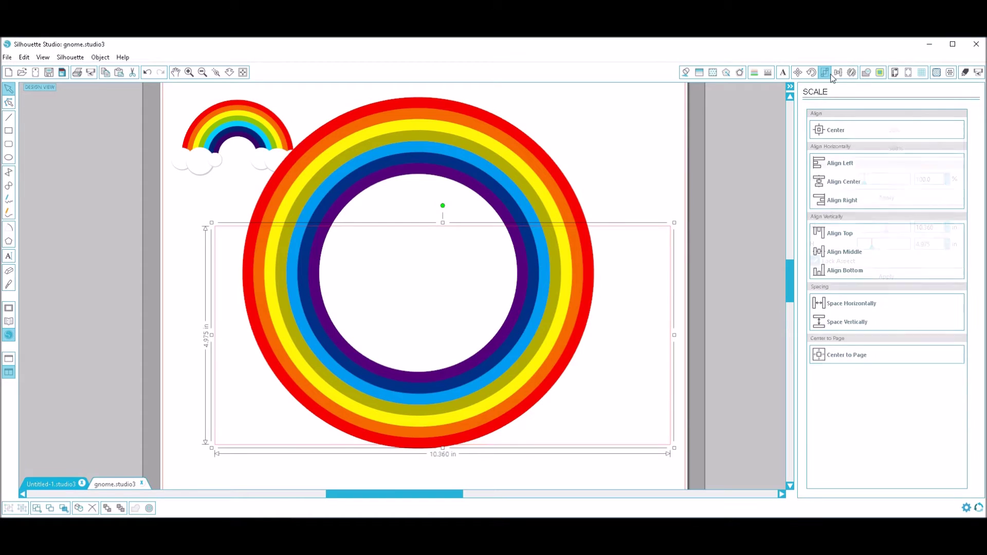
double_click(934, 242)
text(4)
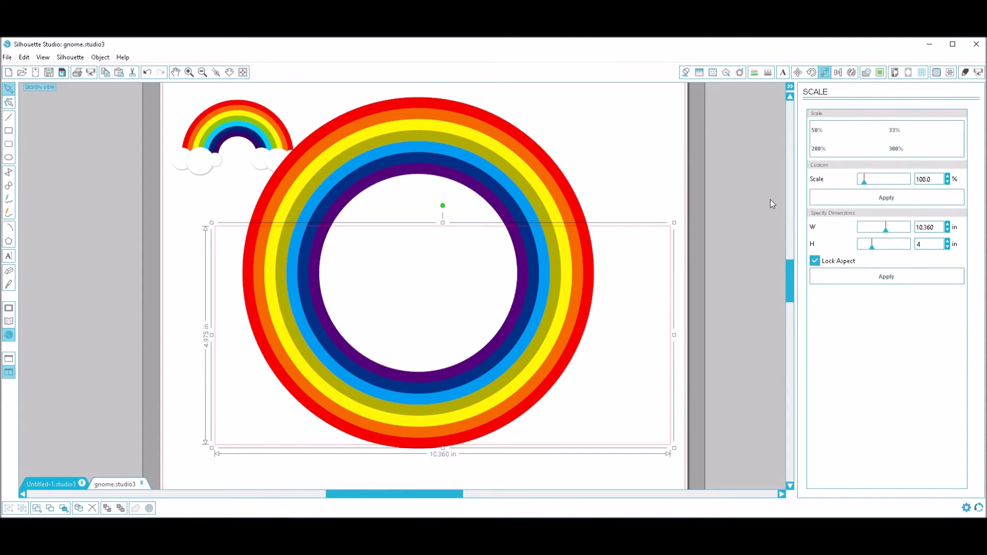
key(Return)
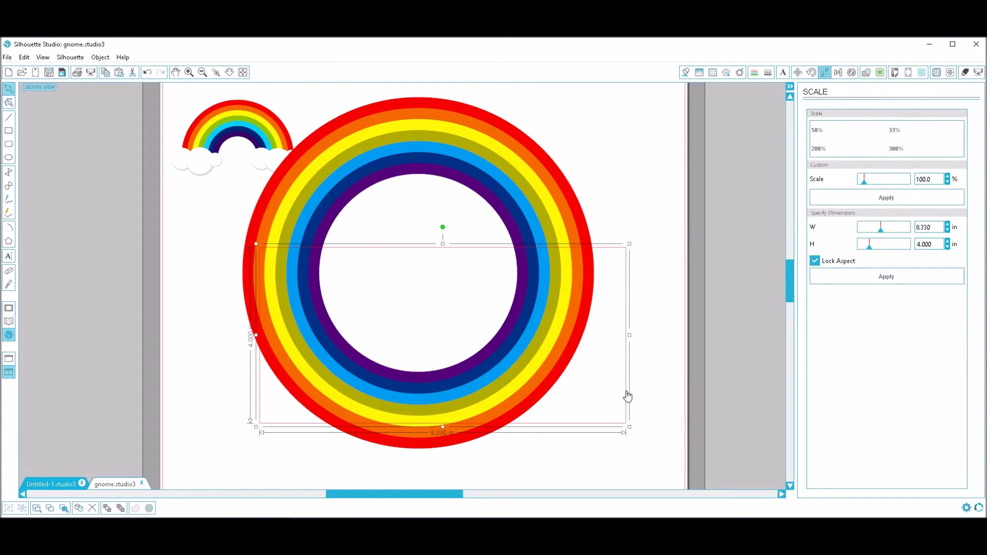
drag(627, 395, 604, 404)
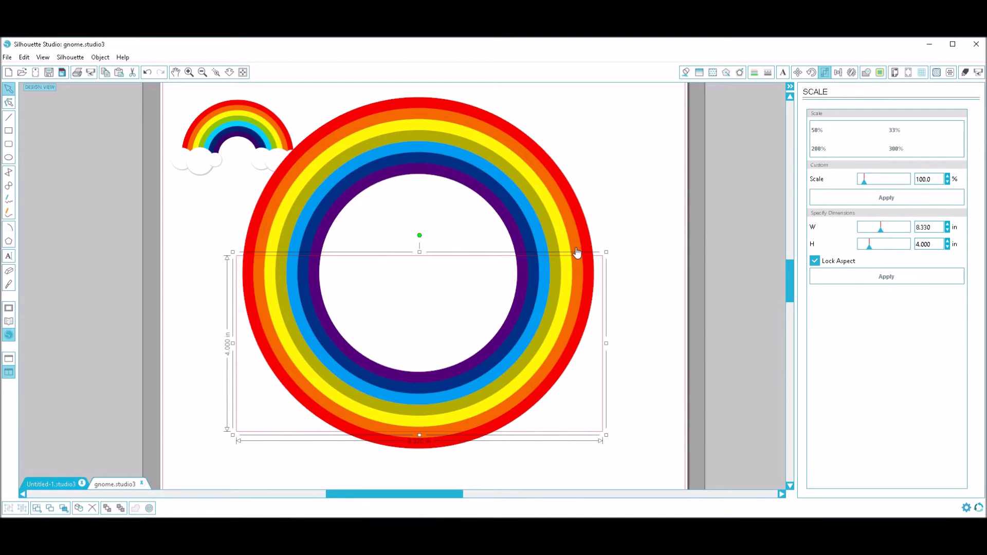
Select the rectangle together with the ring group, align their bottom edges, and deselect them
drag(626, 219, 584, 276)
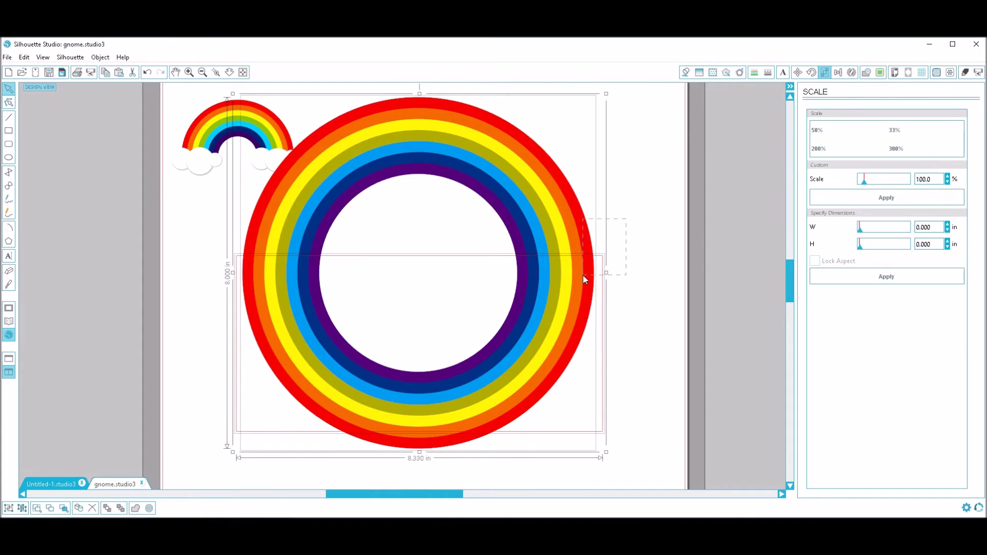
drag(583, 275, 583, 275)
click(838, 72)
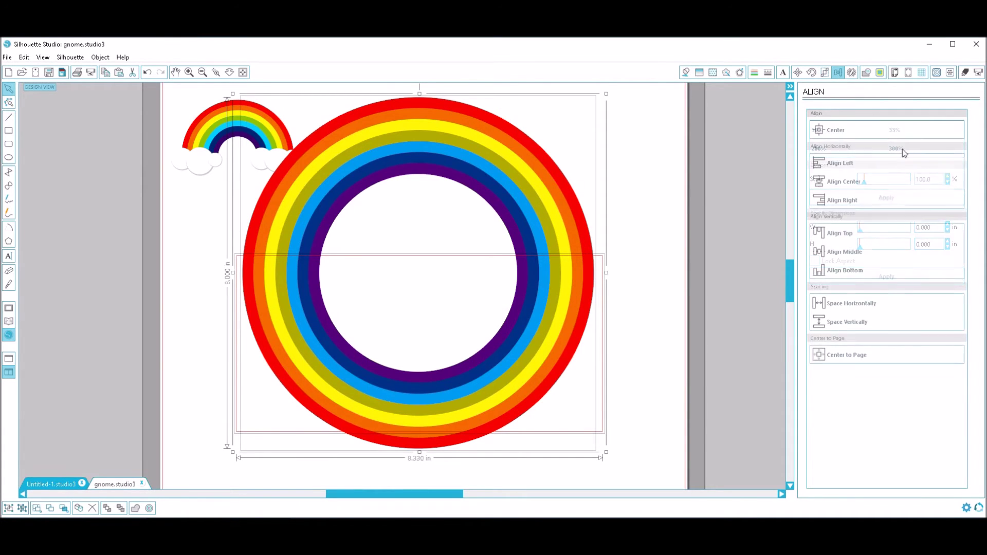
click(848, 276)
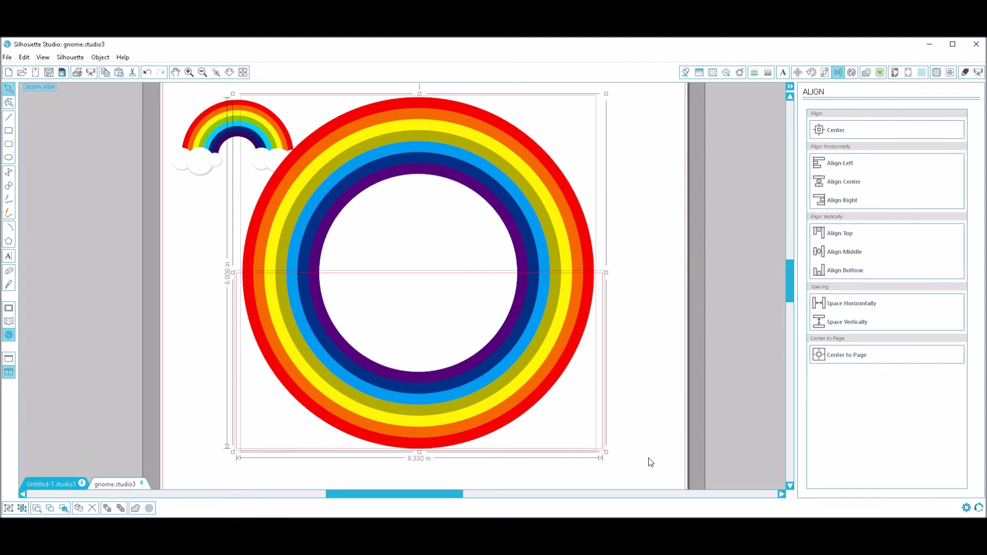
click(650, 462)
Move the rectangle slightly down and right, then try bottom-aligning it with the ring group again
click(599, 446)
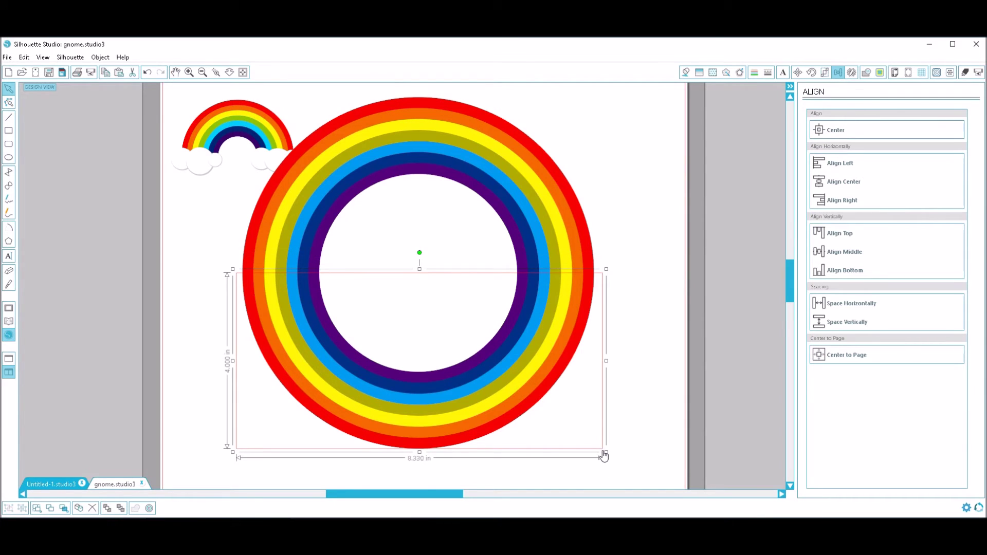
drag(603, 455, 623, 467)
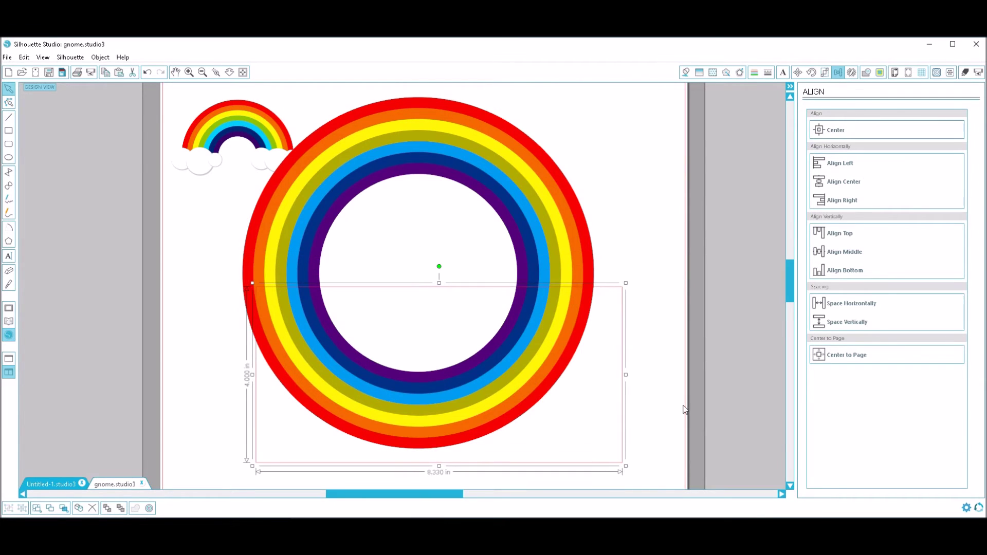
shift+click(589, 297)
click(844, 271)
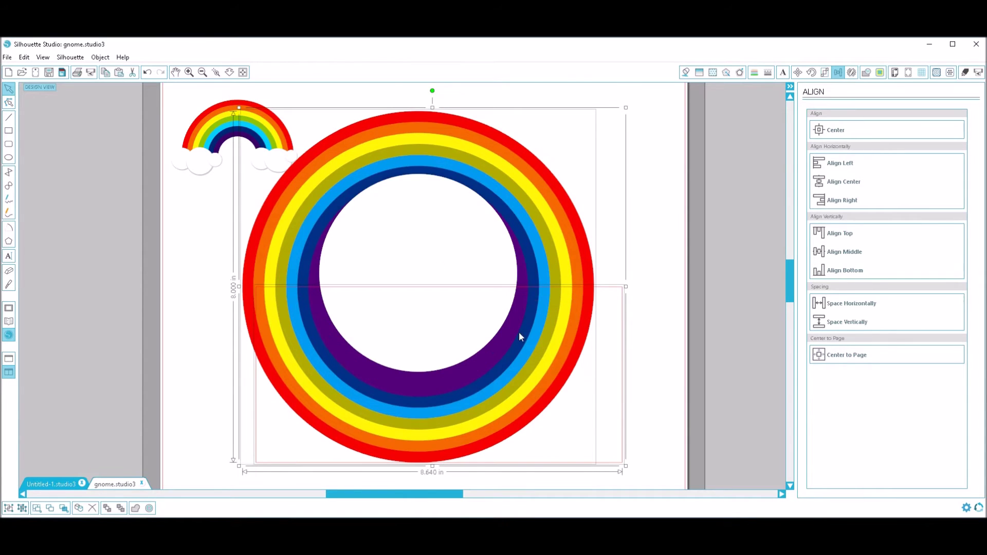
Undo both bottom alignments and the rectangle's last move
key(ctrl+z)
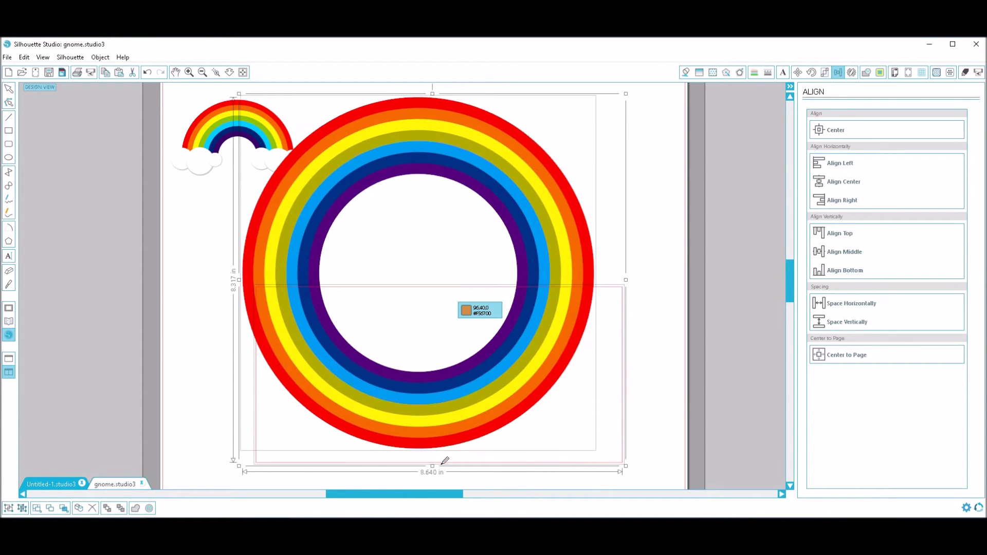
key(ctrl+z)
key(ctrl+z)
key(ctrl+z)
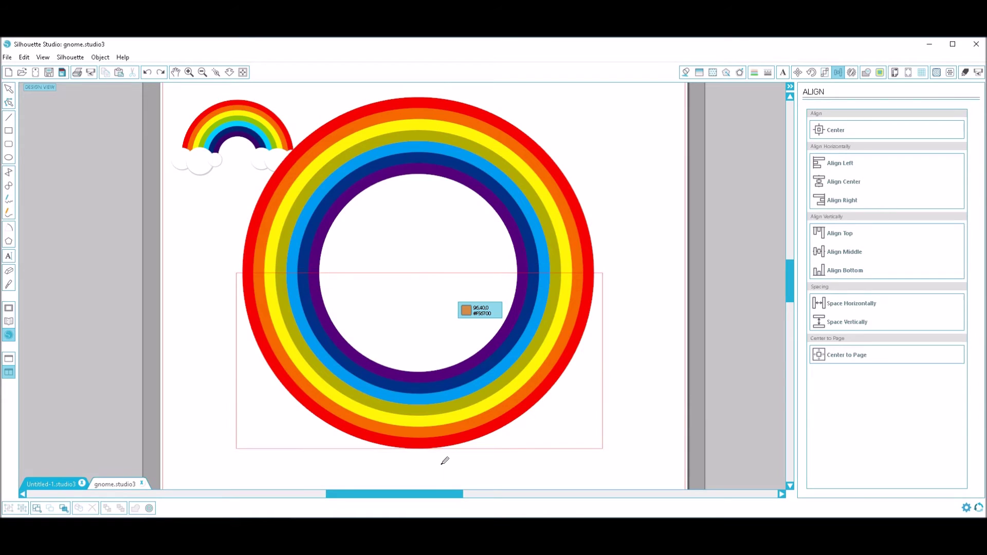
key(ctrl+z)
key(ctrl+z)
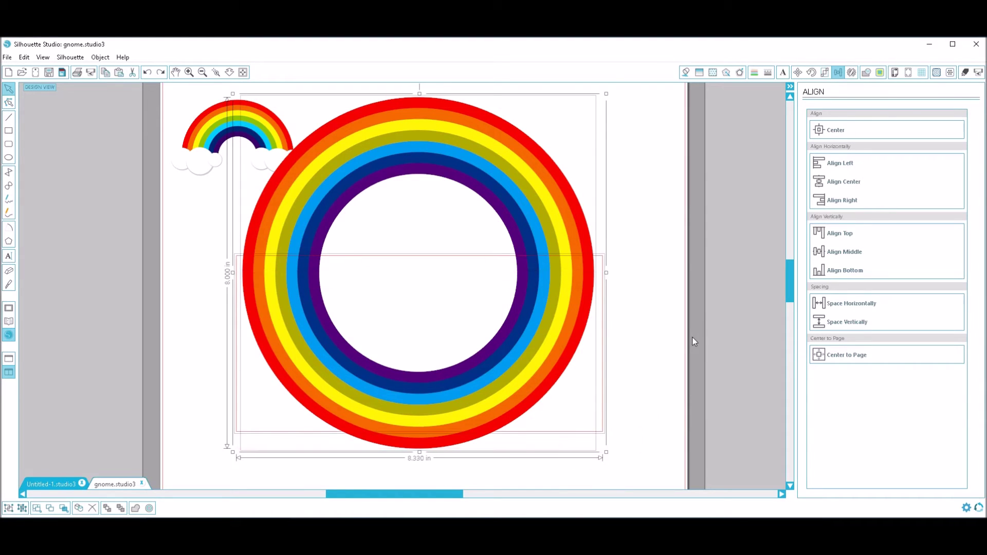
Reselect the rectangle and the ring group and align them along their bottom edges
click(633, 252)
drag(591, 331, 579, 371)
click(850, 274)
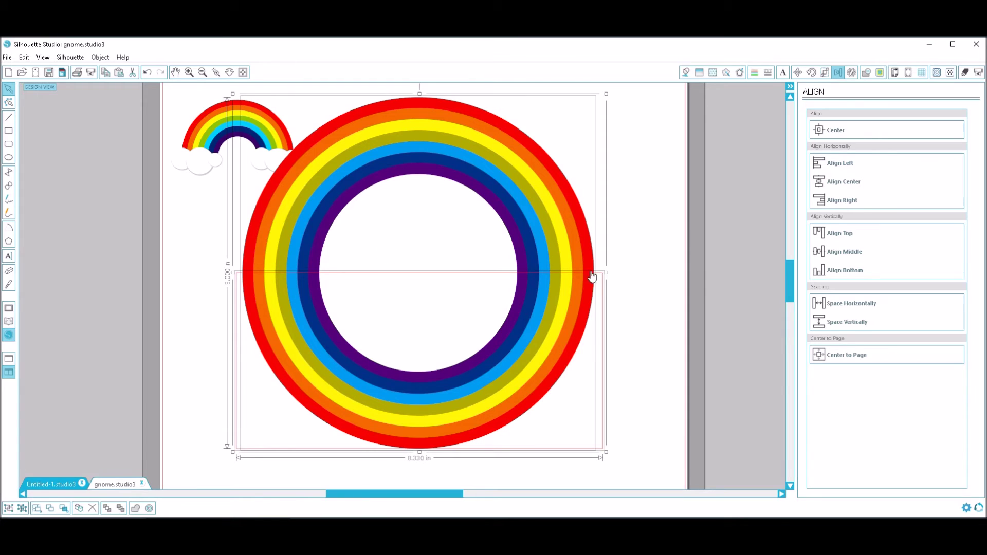
Fill the rectangle with white and weld it to the white center circle
click(705, 278)
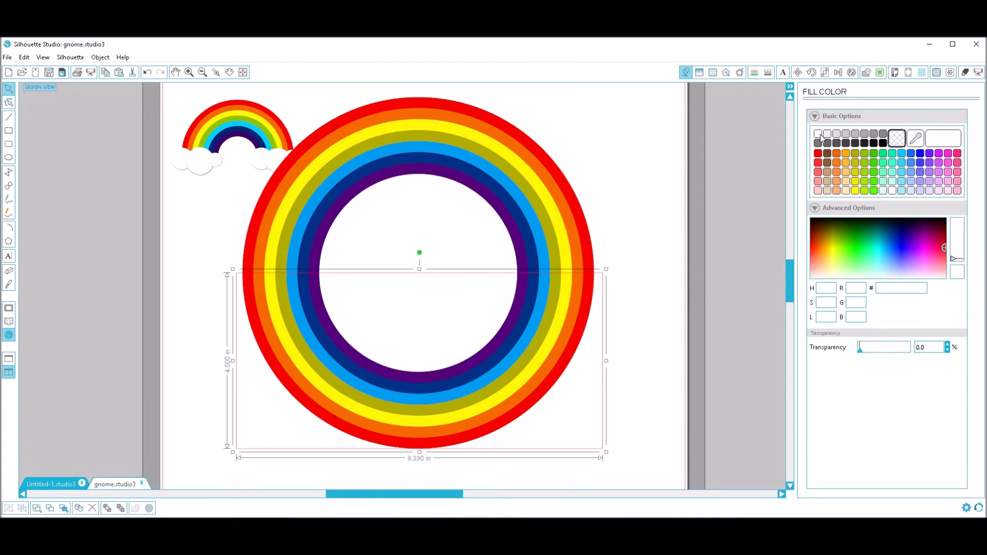
click(818, 135)
click(467, 235)
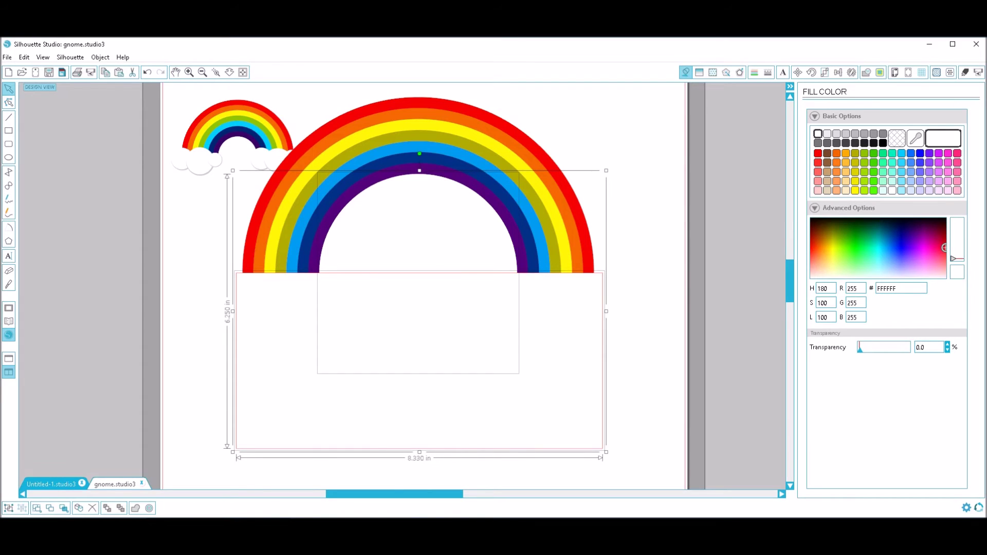
click(138, 508)
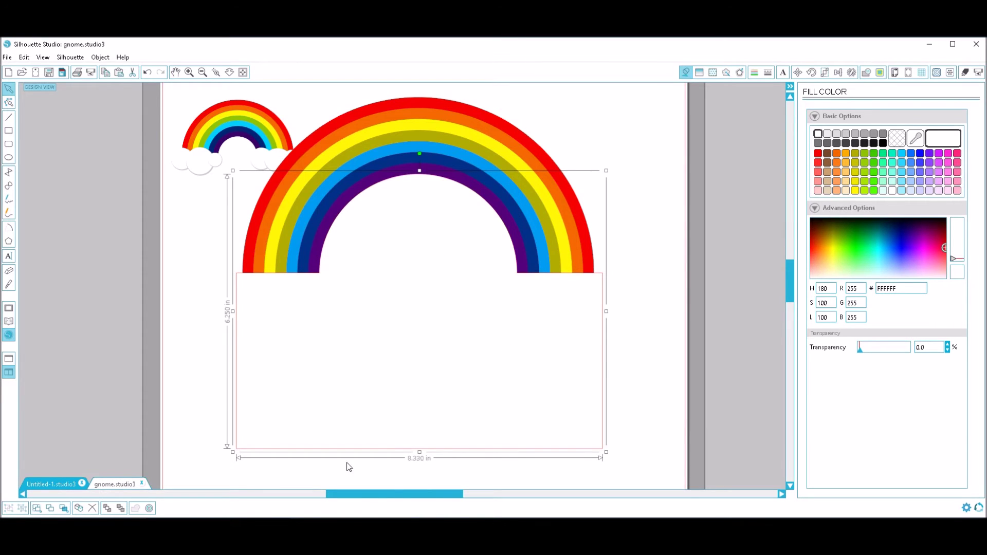
Subtract the welded white shape from the ring group to leave only the rainbow arch, and deselect the result
drag(637, 172, 484, 326)
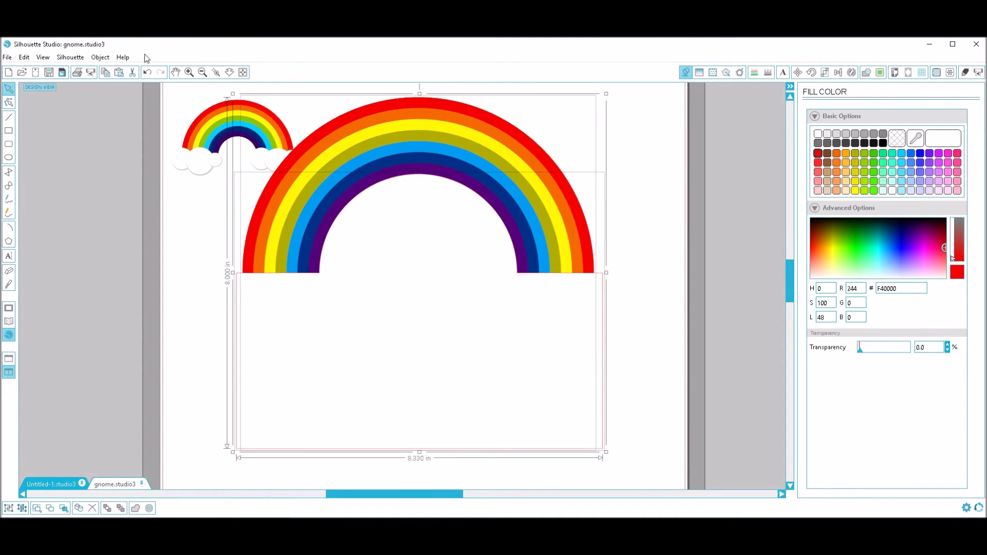
click(100, 58)
mouse_move(137, 152)
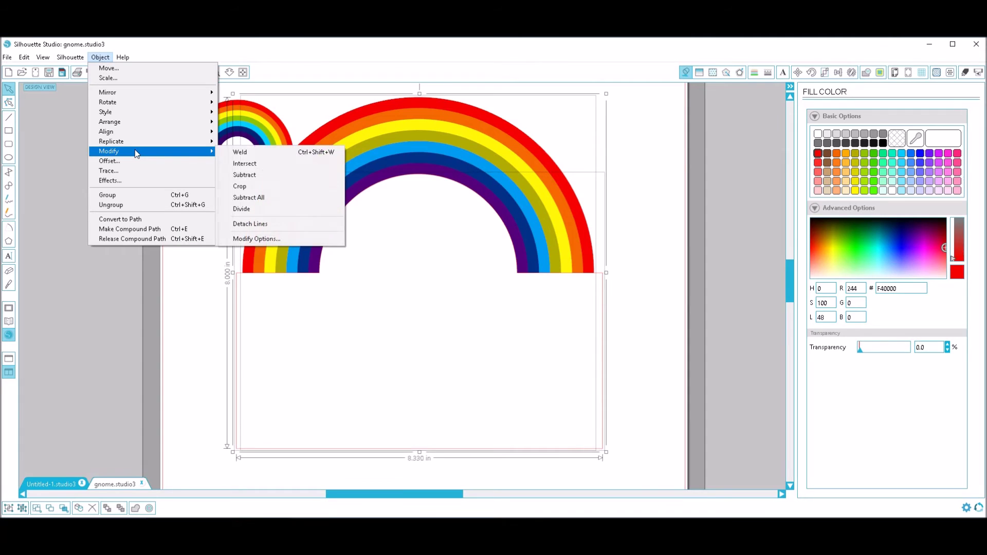
click(267, 178)
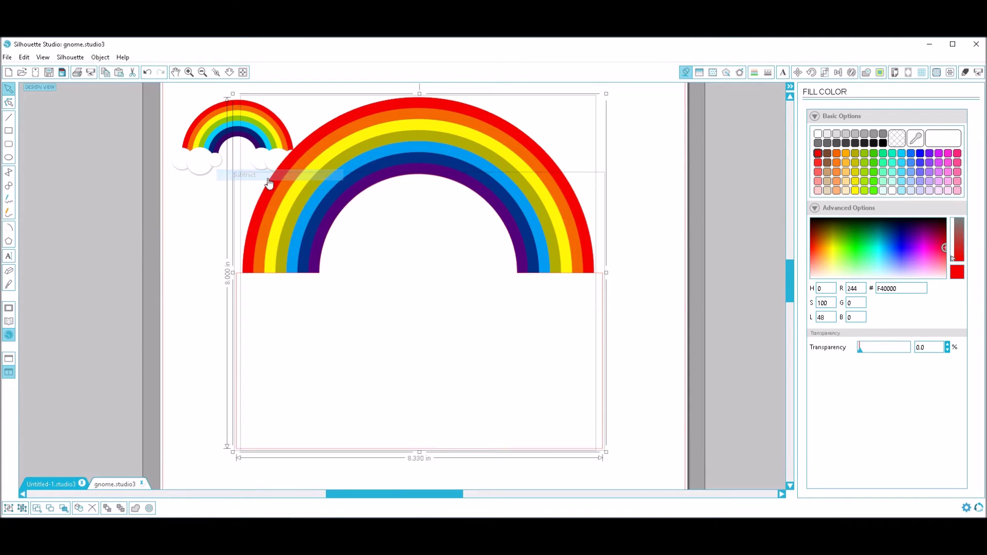
click(659, 251)
Move the rainbow arch slightly down and to the right, ungroup it into separate color bands, and deselect
drag(359, 231, 368, 292)
drag(328, 252, 339, 281)
right_click(337, 276)
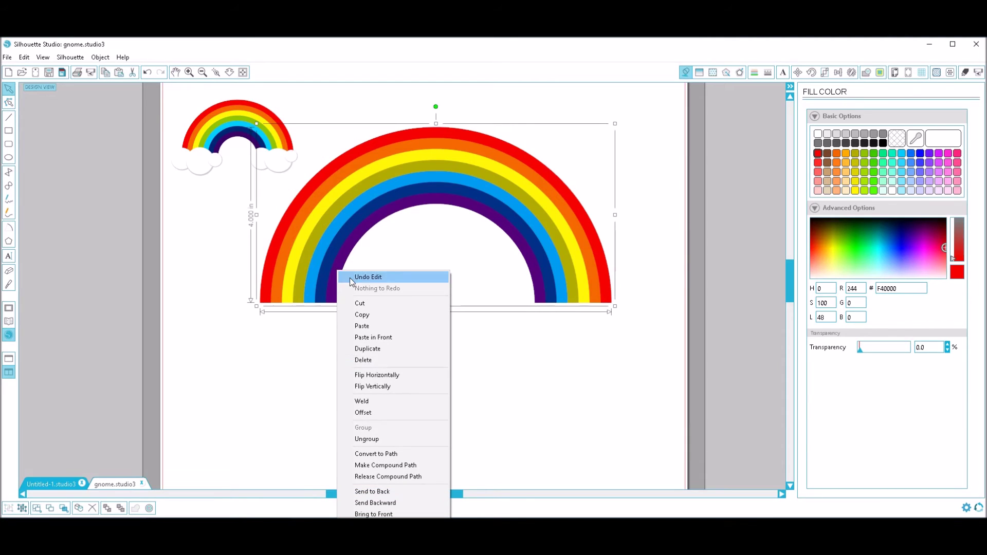
click(385, 440)
click(381, 355)
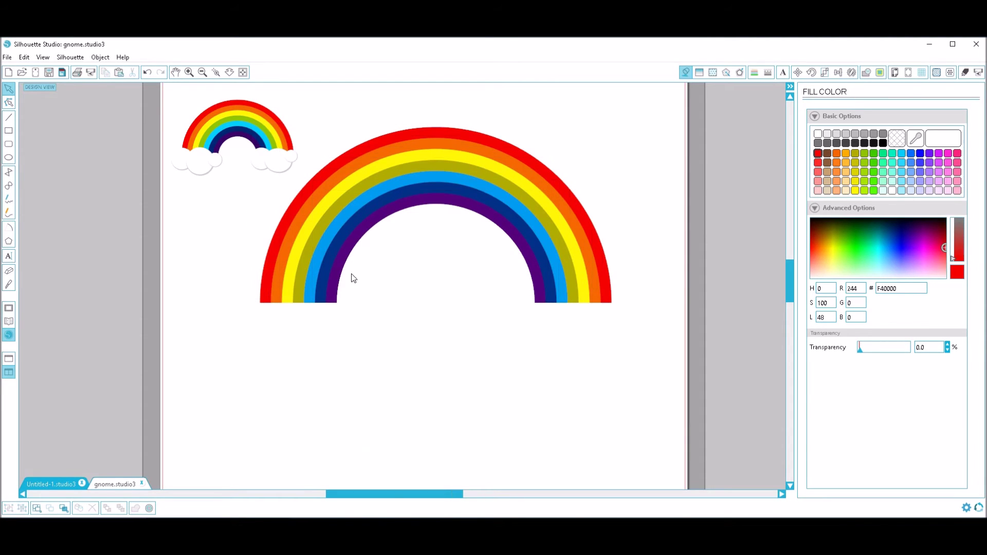
Pull the purple and dark blue bands out of the arch and undo both moves
drag(335, 275, 365, 290)
drag(324, 278, 345, 283)
key(i)
key(ctrl+z)
key(ctrl+z)
key(ctrl+z)
key(ctrl+z)
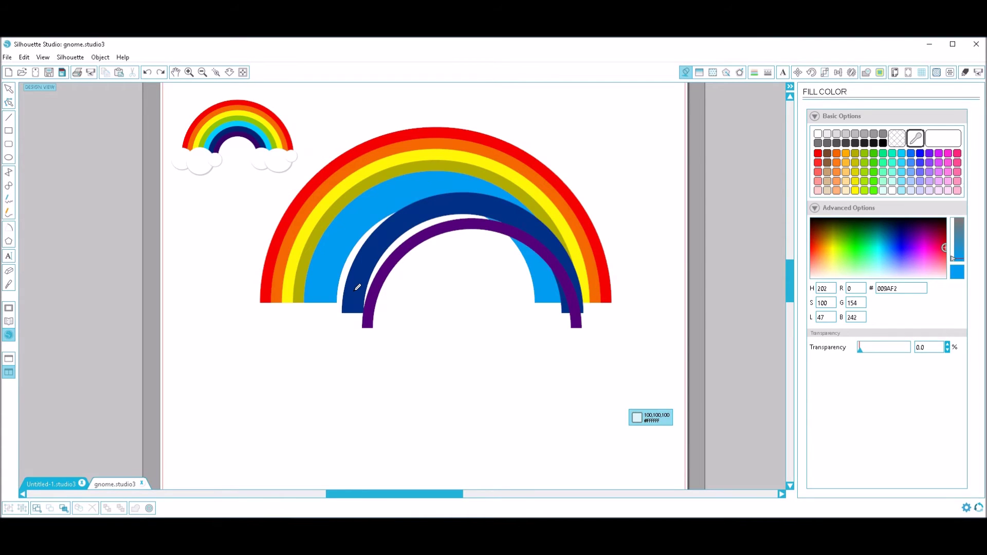
key(Escape)
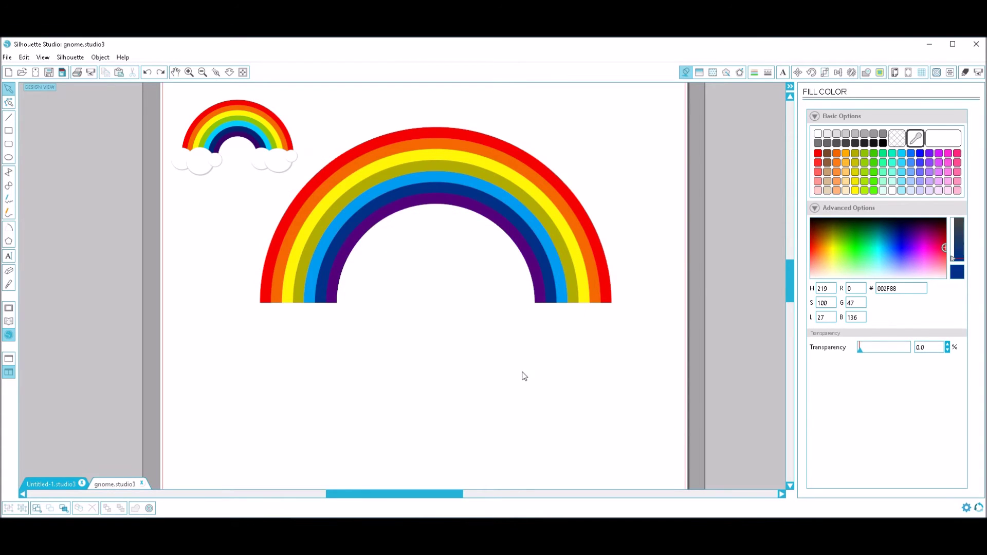
Select all the color bands, group them into one rainbow, and move it lower on the page
click(403, 176)
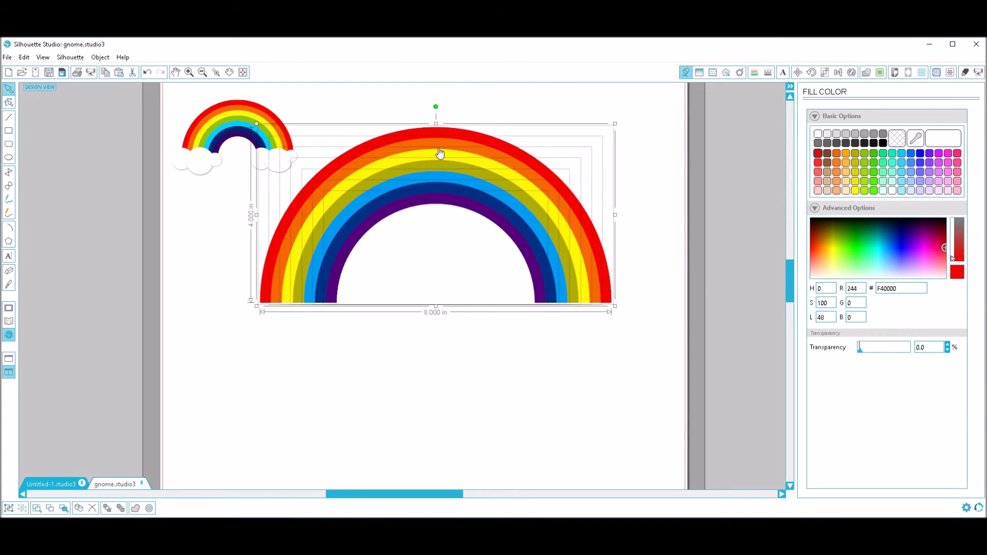
right_click(530, 213)
click(605, 384)
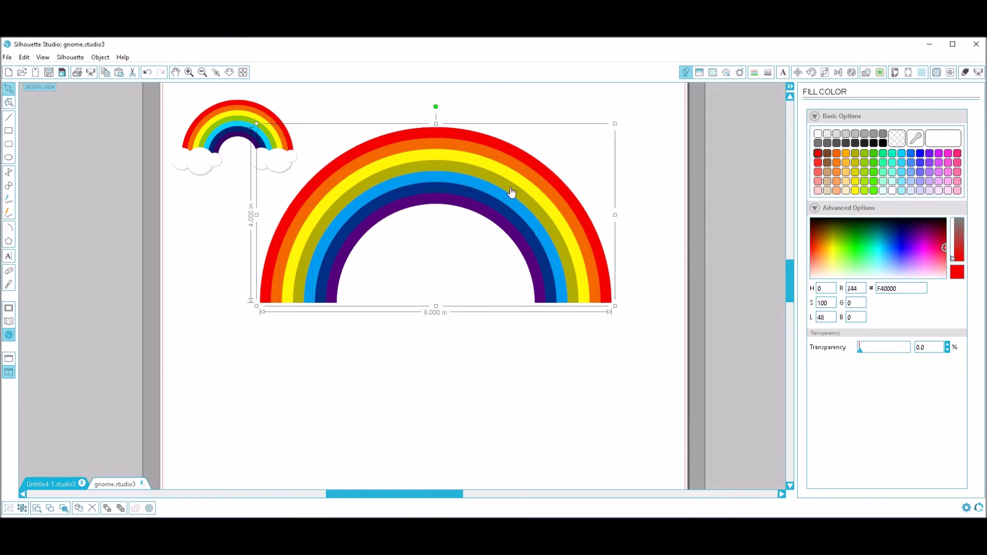
drag(511, 194, 496, 248)
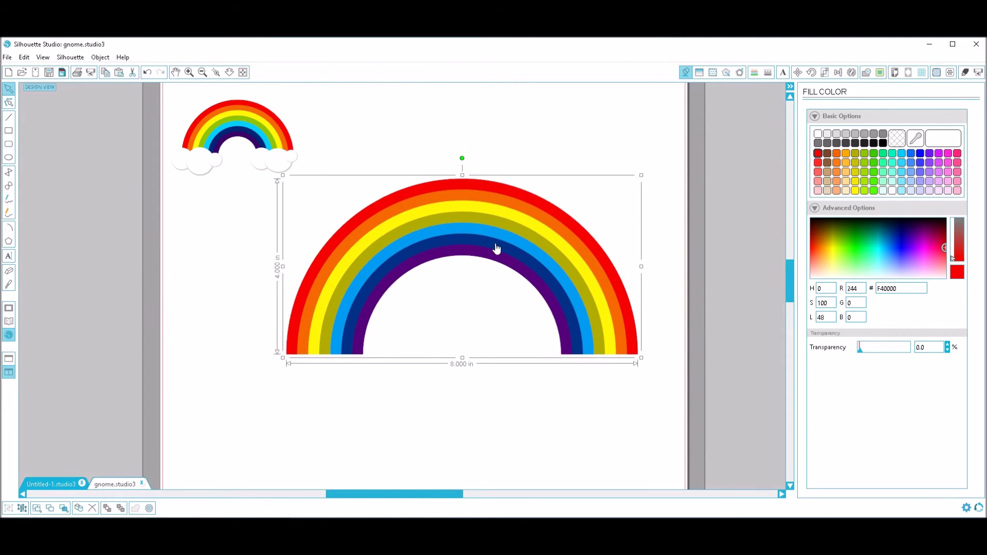
click(388, 433)
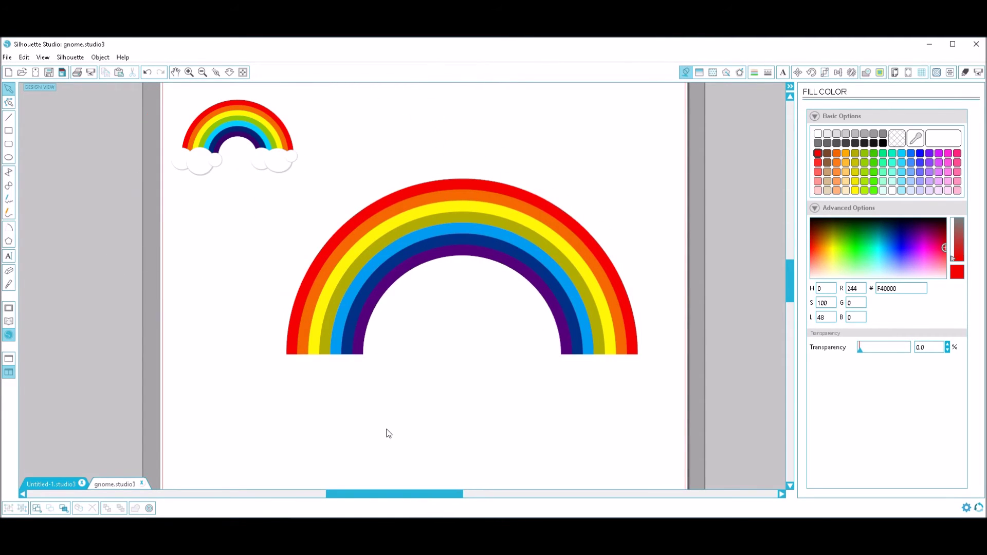
Draw a circle about 1.3 in wide over the arch's left foot, fill it with light gray DDDDDD and make its line transparent
click(11, 160)
drag(283, 347, 313, 376)
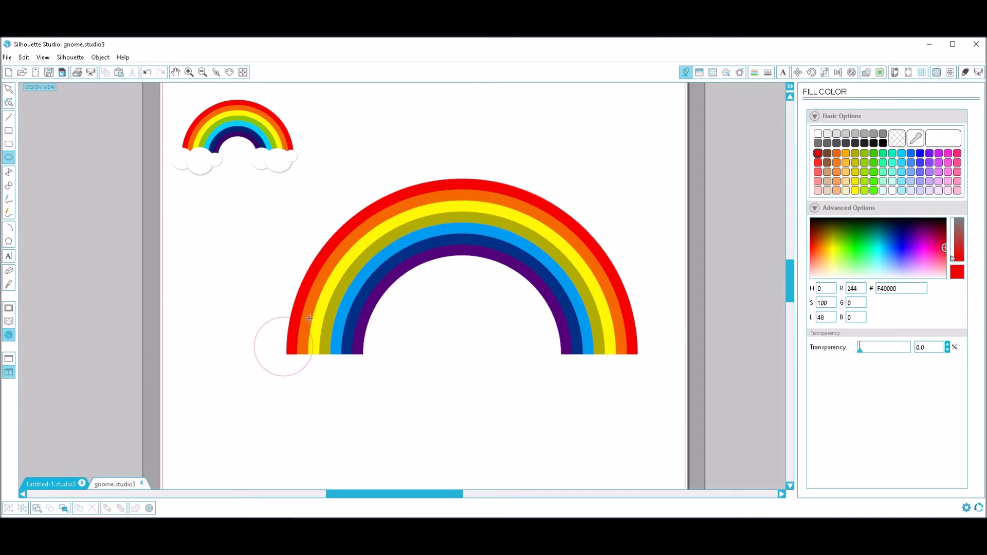
click(8, 90)
click(255, 342)
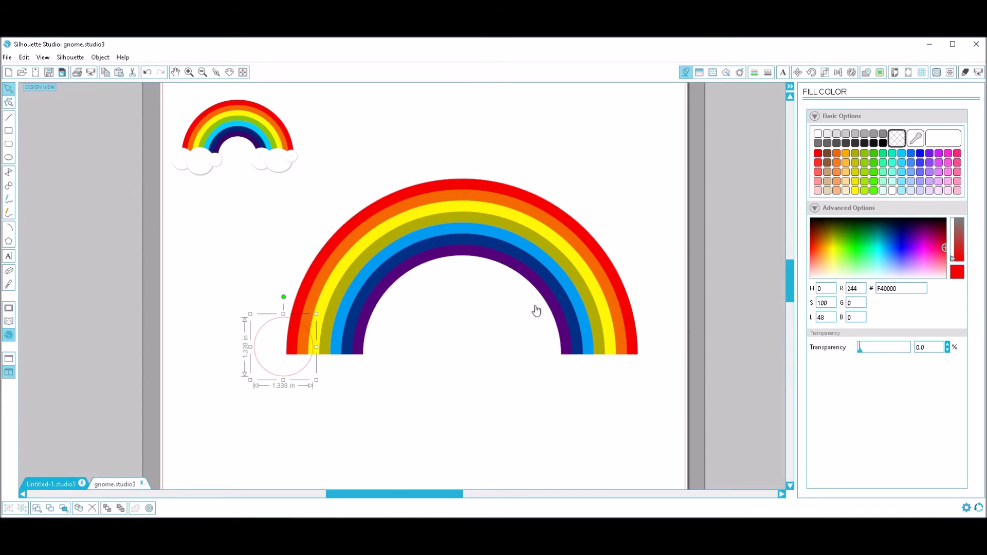
click(836, 135)
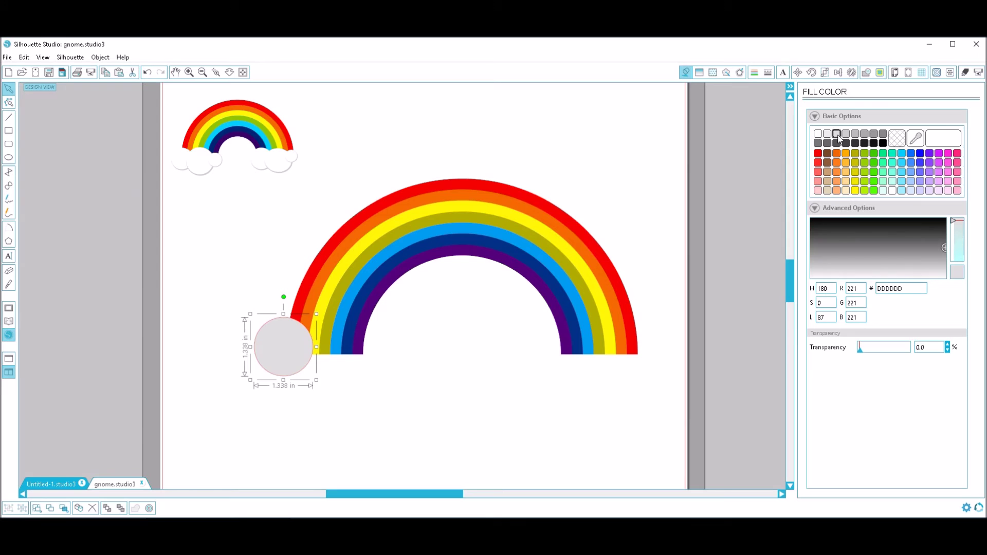
click(754, 72)
click(896, 140)
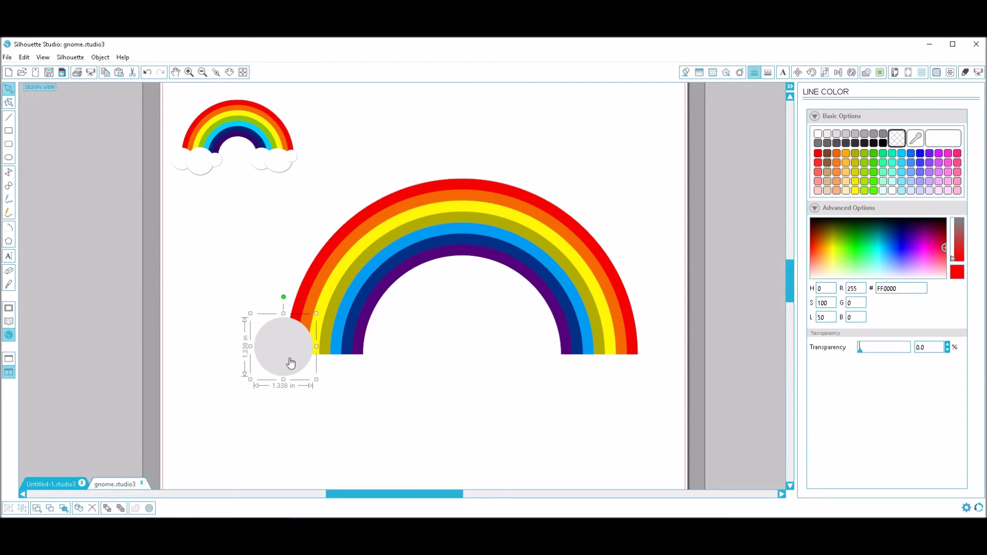
Place a copy of the gray circle on top with a transparent line, fill it white, and shrink it to about 1.28 in
key(i)
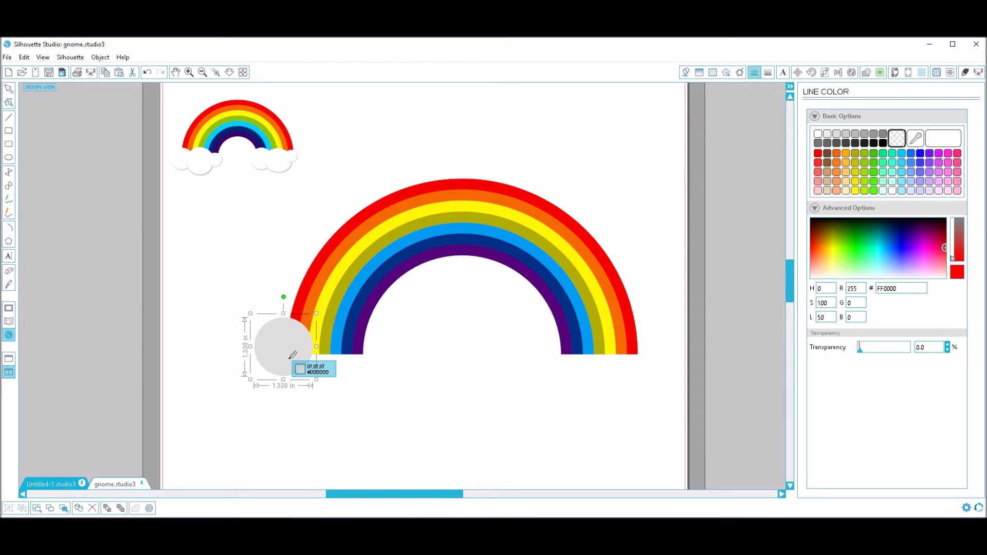
click(293, 354)
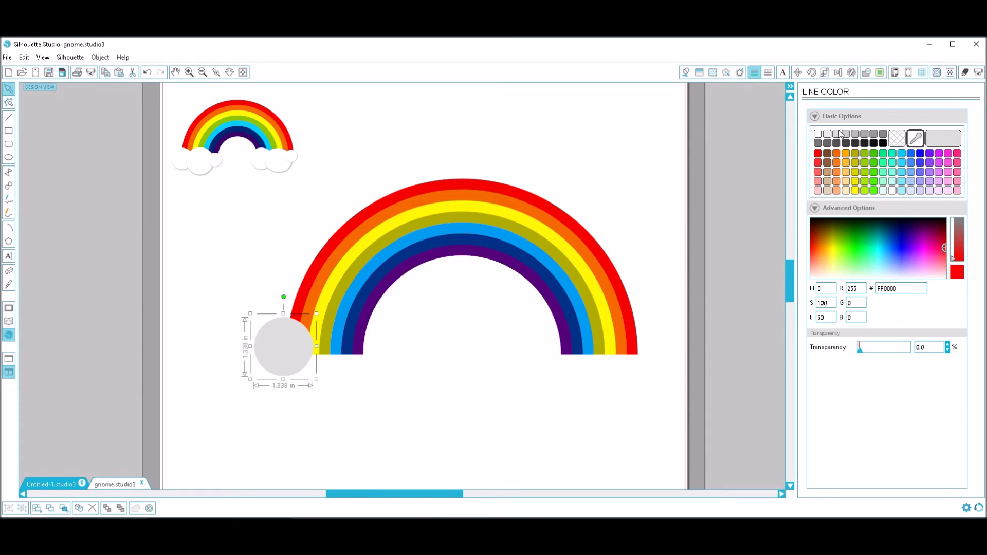
click(817, 134)
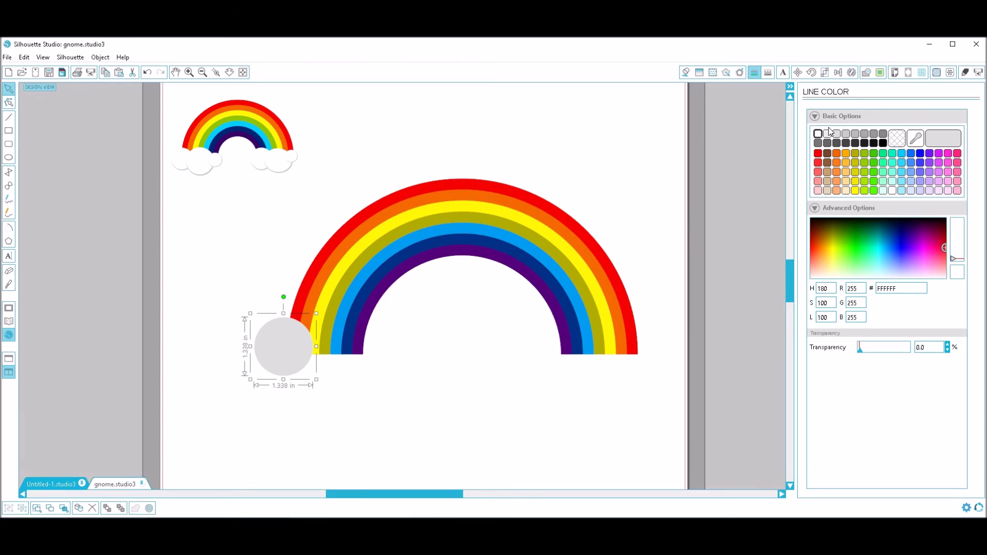
click(897, 137)
click(686, 73)
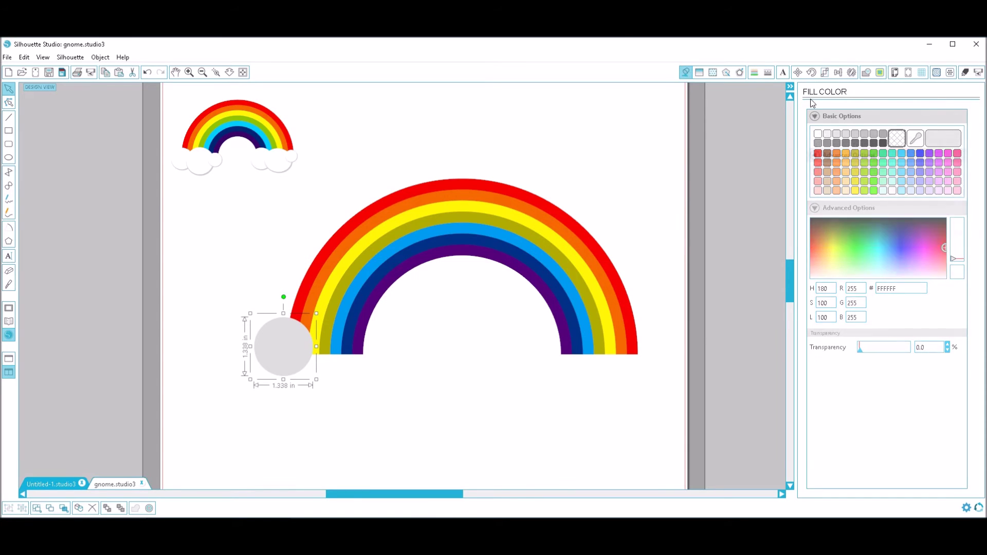
click(818, 134)
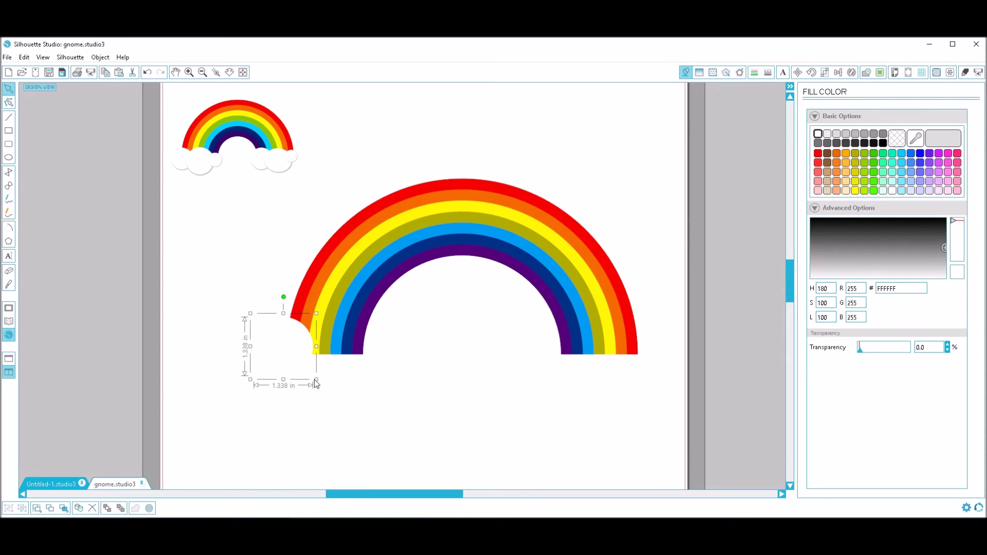
drag(316, 382, 312, 382)
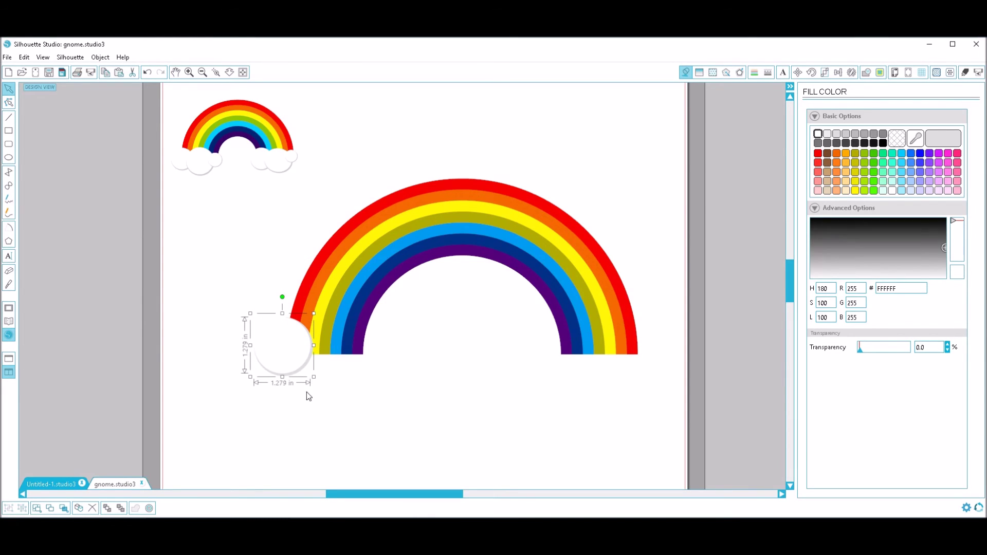
Group the white circle with the gray circle behind it to make one shaded cloud puff
key(ctrl+z)
key(ctrl+z)
right_click(287, 369)
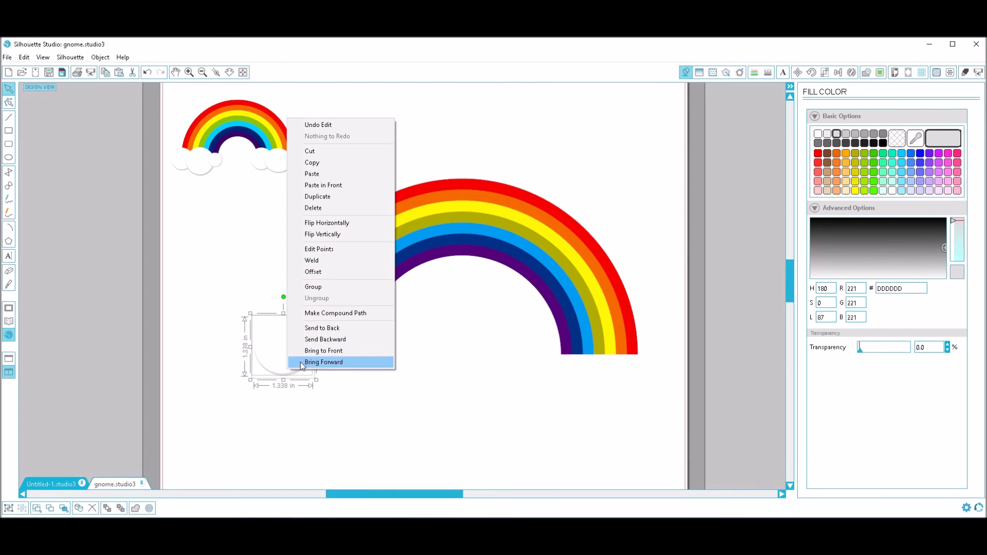
click(329, 288)
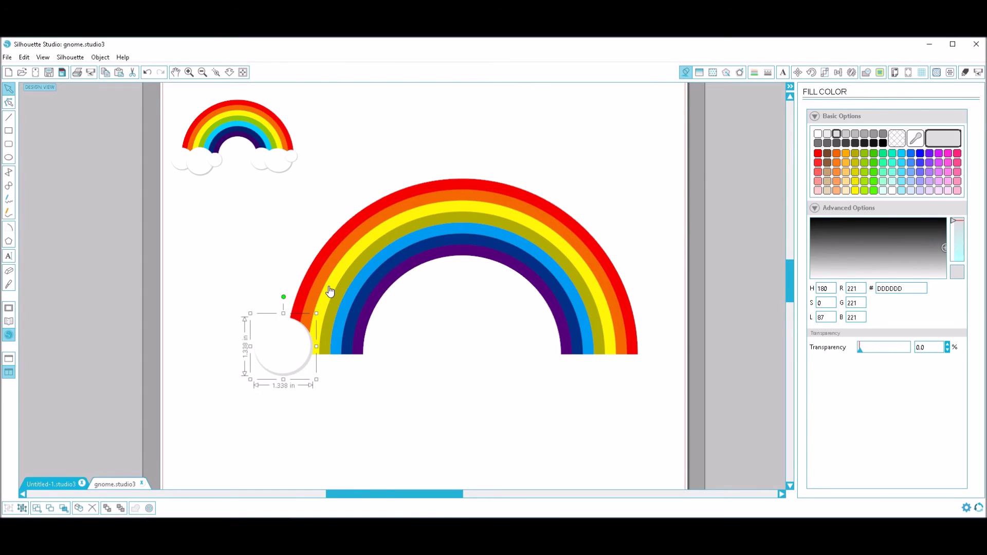
Duplicate the shaded puff, enlarge the copy to about 1.68 in, and place it overlapping the first over the left foot
key(i)
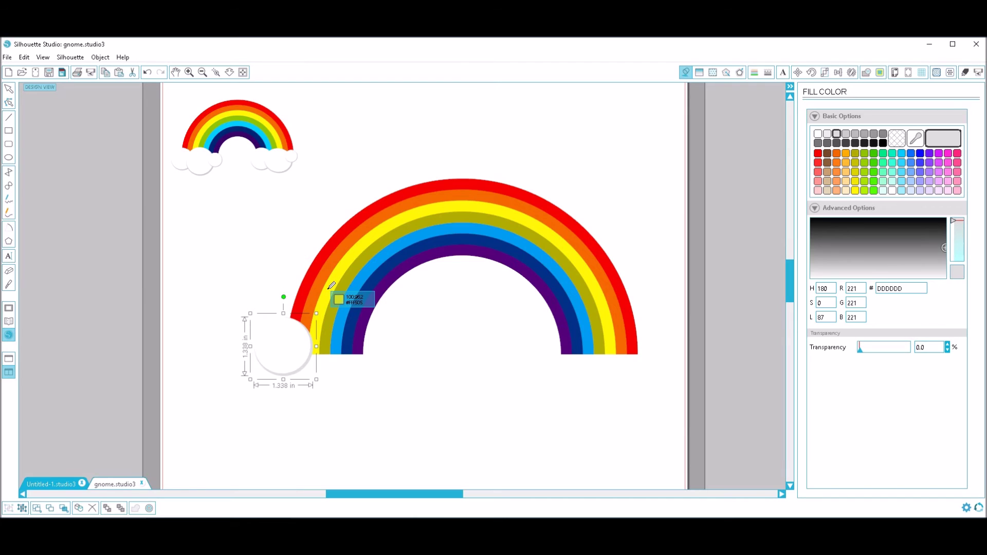
click(331, 286)
mouse_move(320, 380)
mouse_down()
mouse_move(341, 359)
mouse_move(379, 403)
mouse_move(329, 381)
mouse_up()
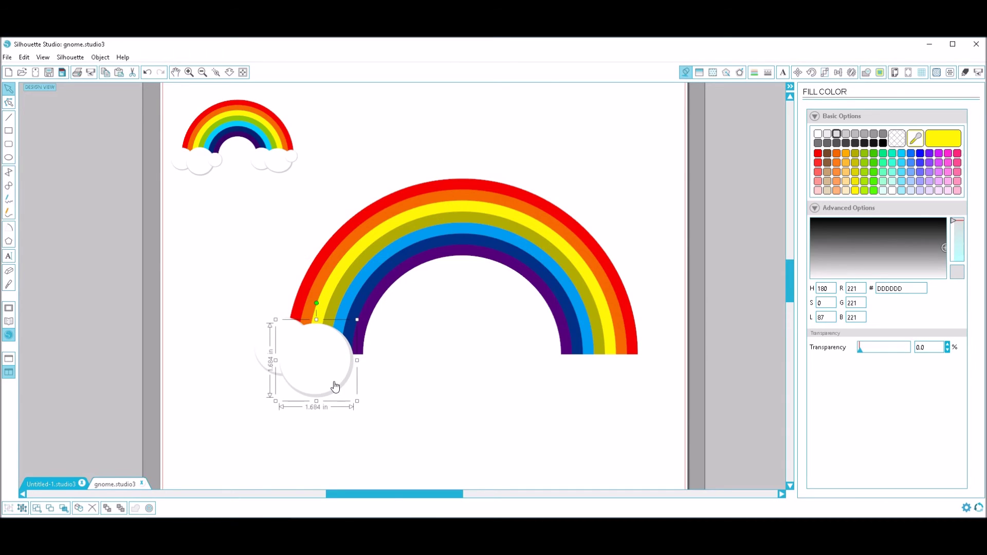
Add a third shaded puff about 1.17 in wide over the inner edge of the arch's left foot
double_click(337, 380)
double_click(337, 379)
mouse_move(333, 381)
mouse_down()
mouse_move(388, 391)
mouse_move(333, 381)
mouse_up()
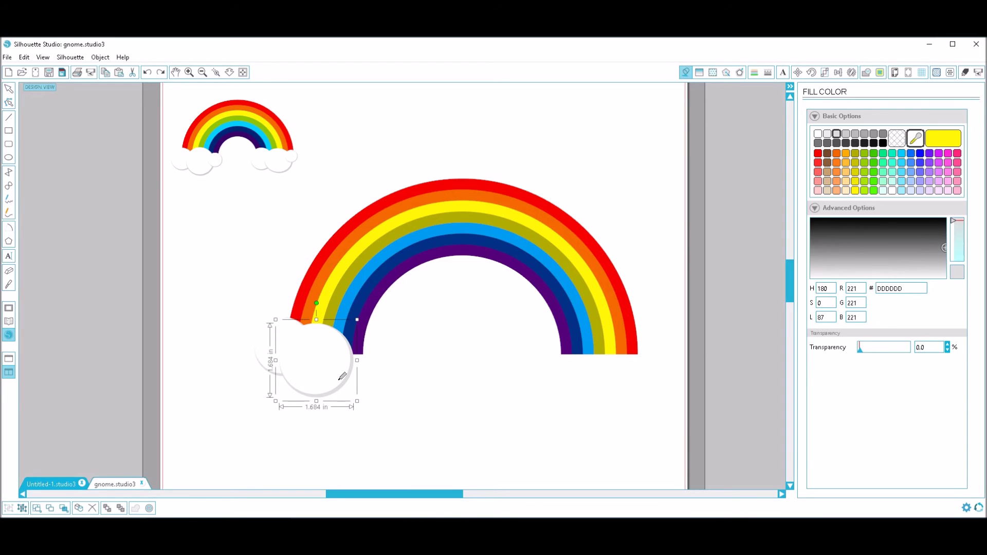
double_click(339, 380)
drag(337, 383, 366, 370)
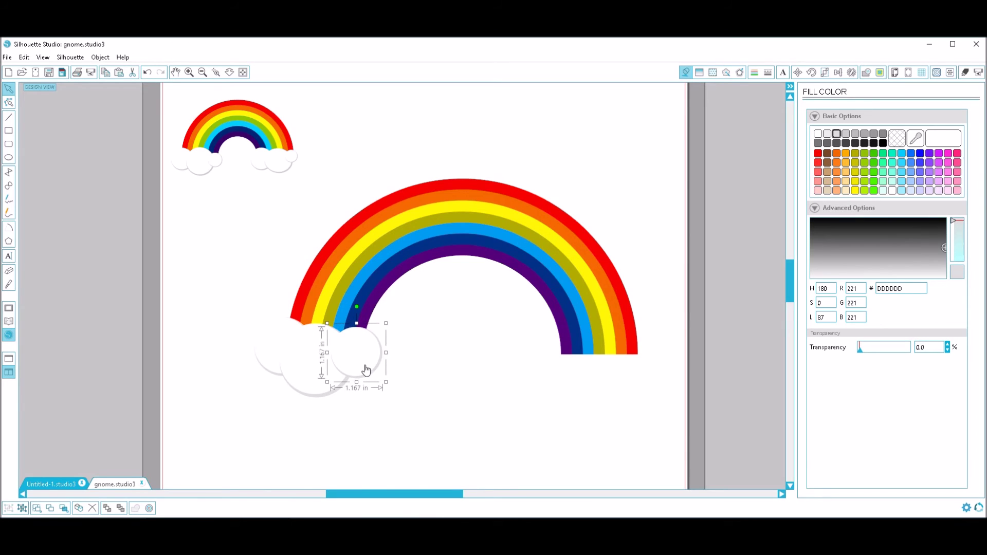
Select the three puffs of the left cloud and place a copy of them over the arch's right foot
shift+click(306, 356)
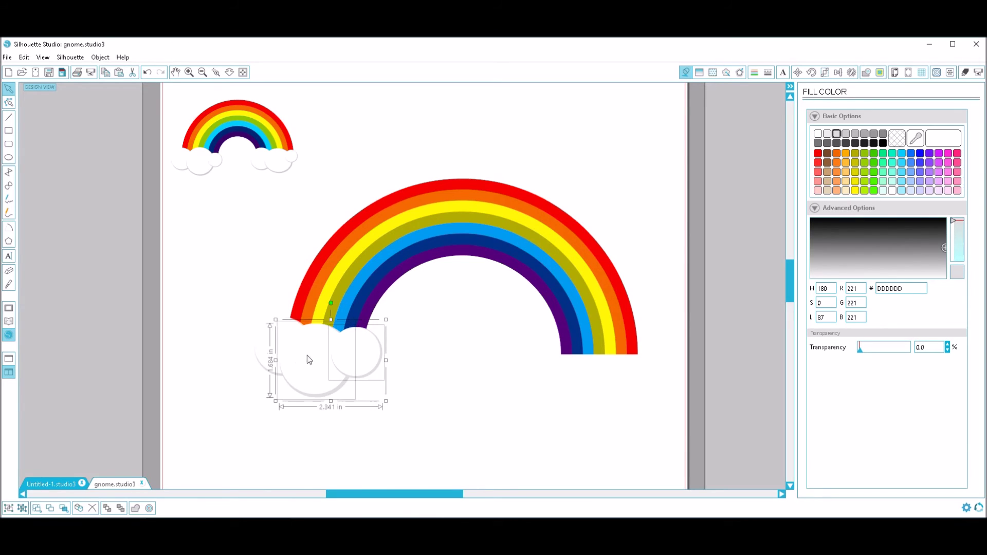
shift+click(268, 351)
key(i)
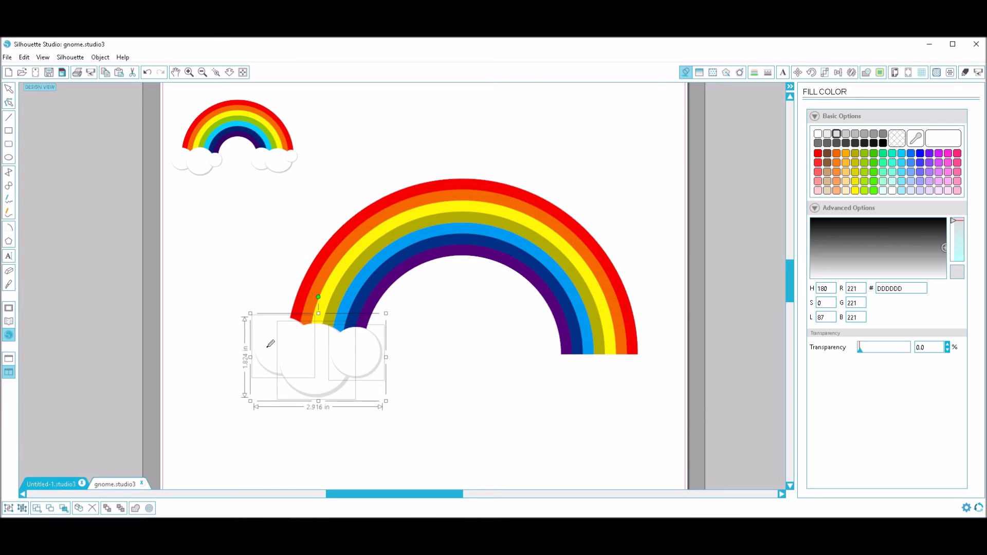
drag(364, 385, 611, 369)
click(643, 459)
Rearrange the right cloud's puffs to cover the arch's foot, with the innermost puff about 1.12 in wide, and deselect
drag(545, 348, 541, 360)
drag(595, 370, 595, 361)
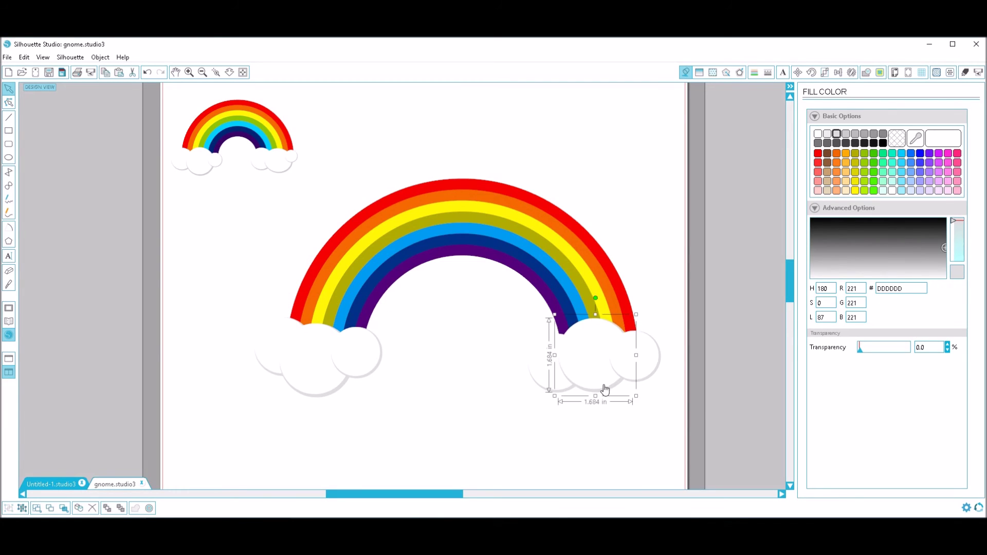
click(652, 365)
drag(664, 357, 658, 356)
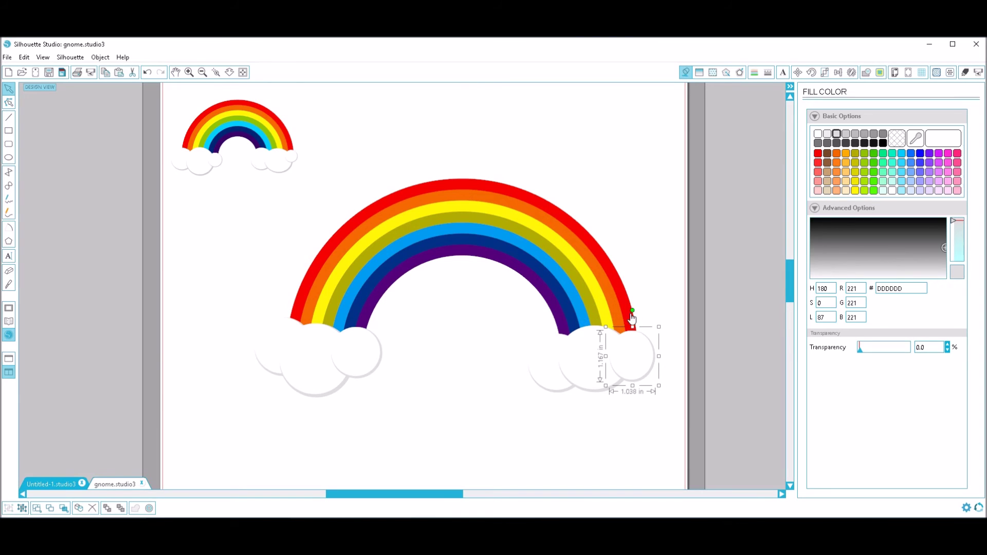
drag(634, 312, 646, 309)
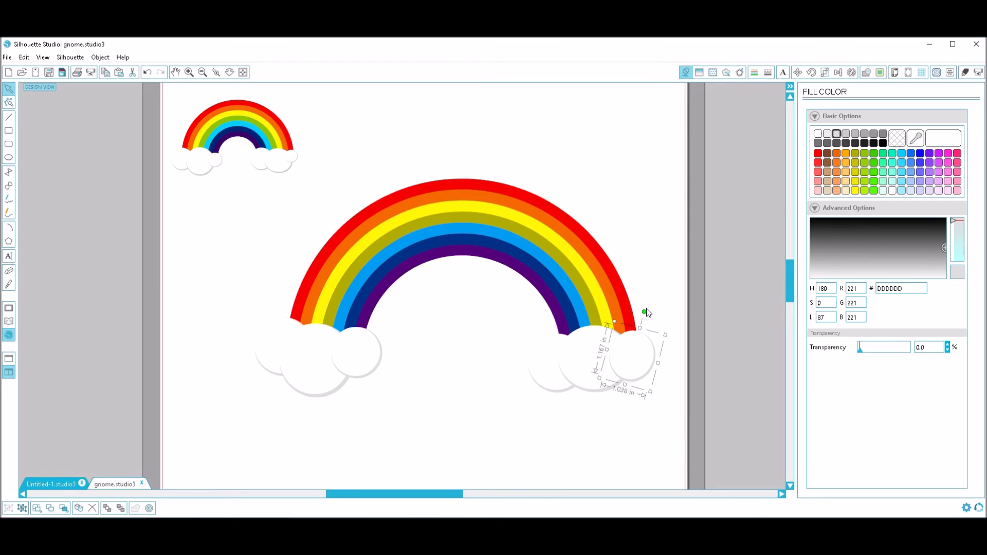
drag(627, 386, 551, 354)
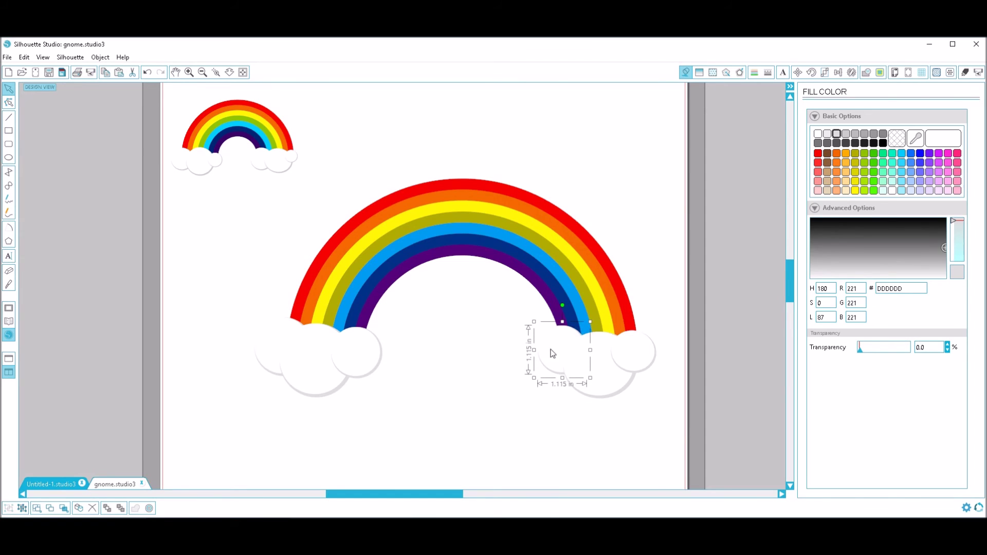
click(501, 414)
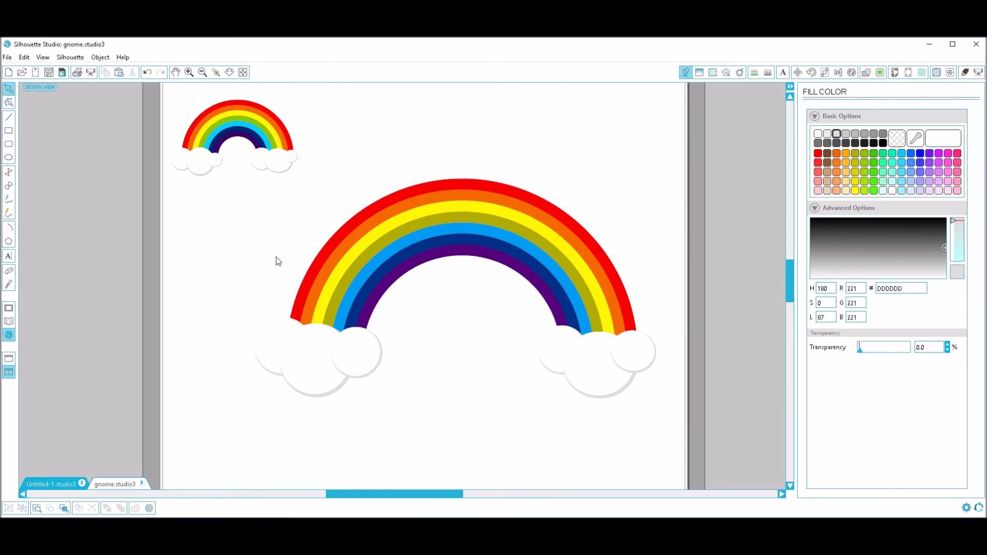
Open the cut settings, try the Cut style on the large rainbow arch, and set its style to Cut Edge
click(964, 73)
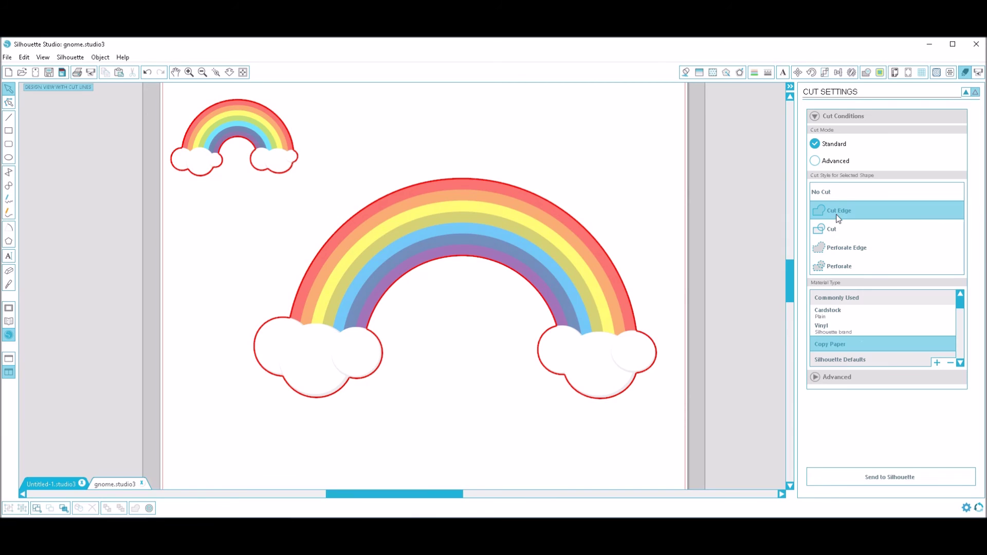
click(835, 230)
drag(398, 168, 490, 342)
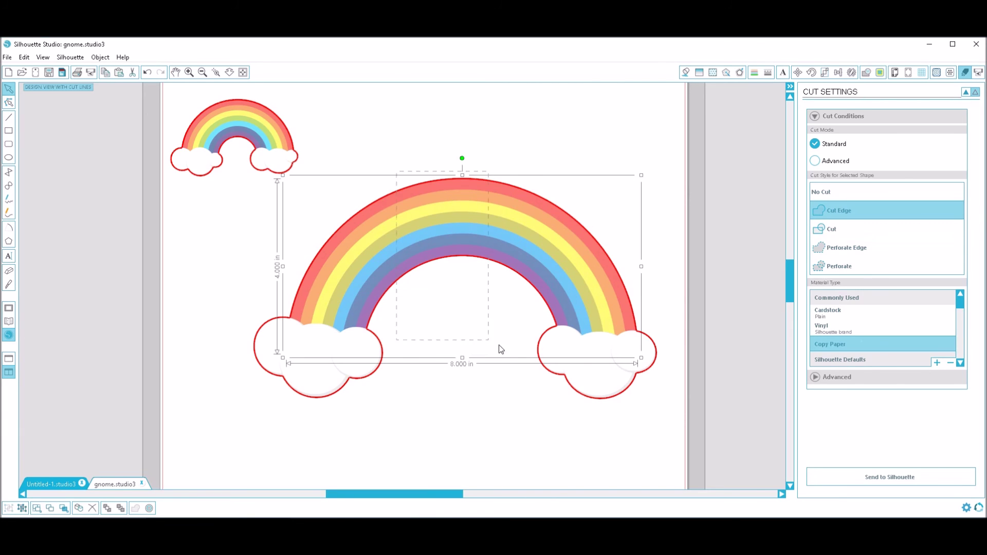
click(828, 229)
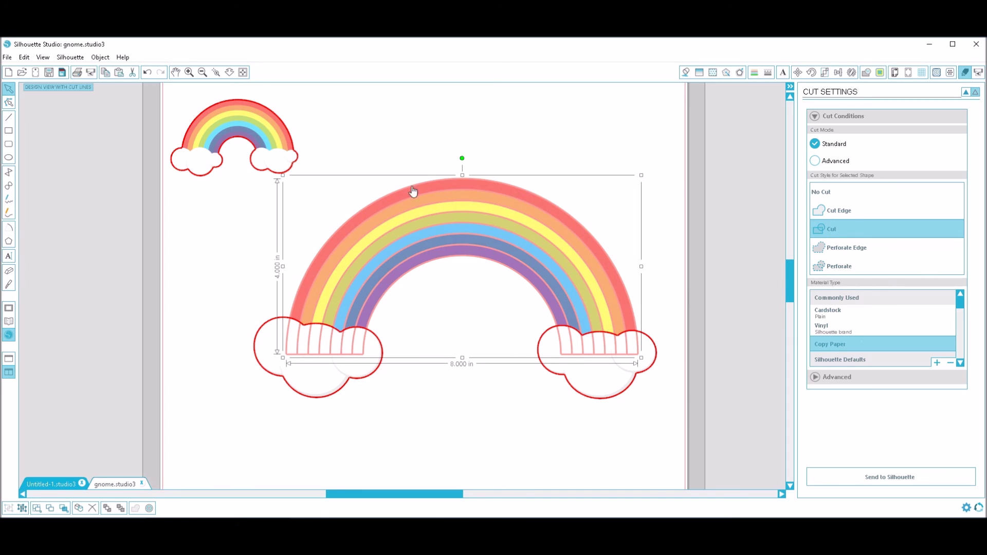
click(856, 210)
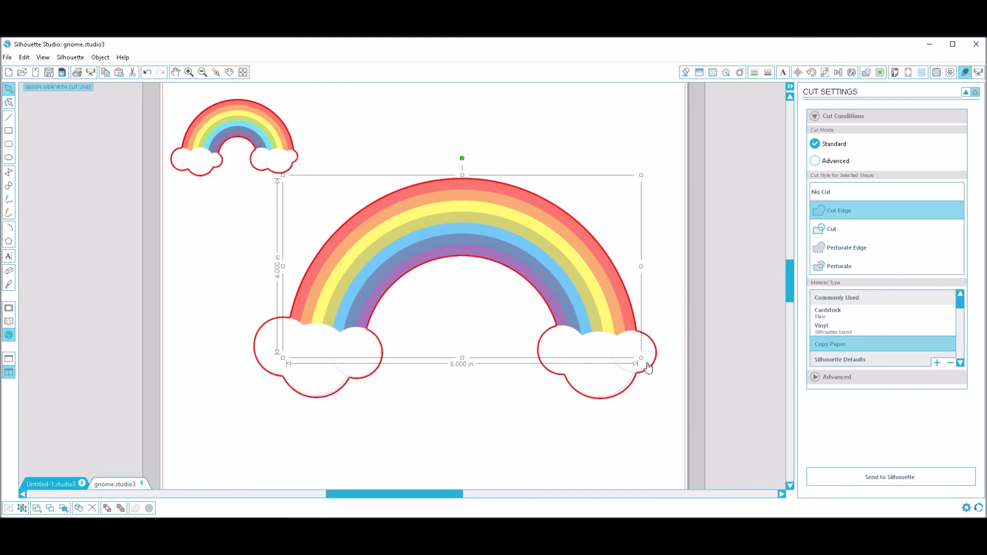
Select the large rainbow arch together with all the cloud puffs at both feet and group them into one object
drag(640, 357, 498, 305)
key(ctrl+z)
drag(667, 428, 337, 335)
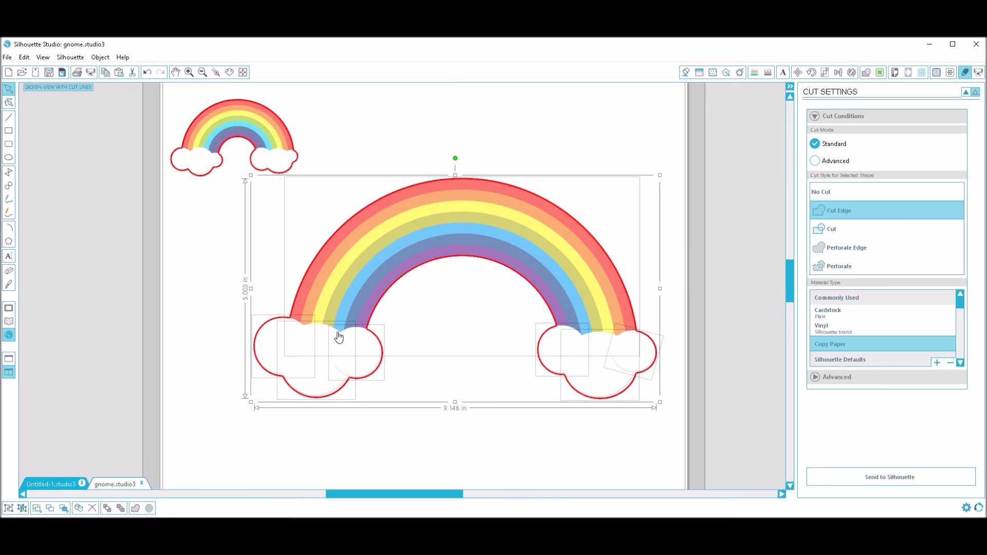
right_click(337, 334)
click(363, 226)
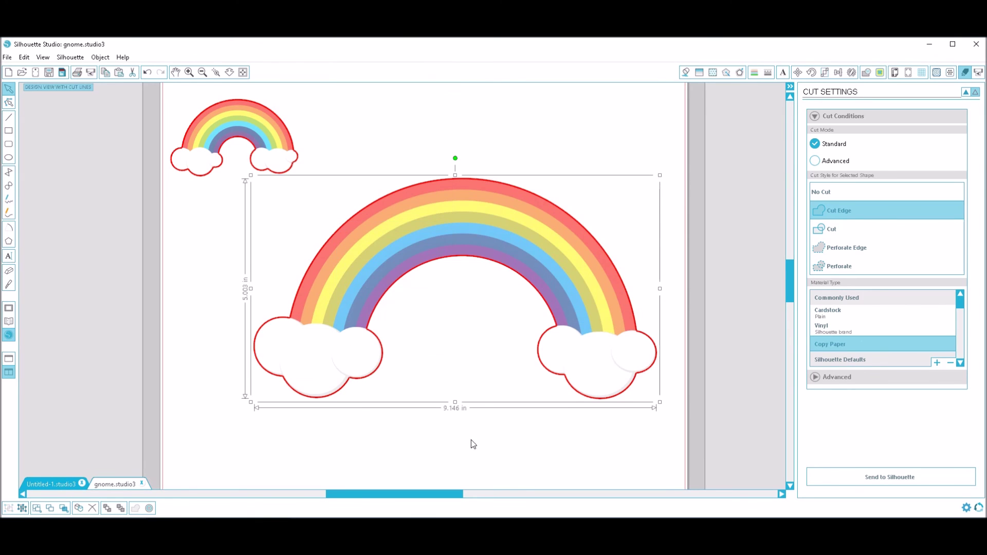
Try scaling the grouped rainbow down to about 4.89 in wide, turning it onto its side and repositioning it
drag(658, 174, 469, 276)
drag(361, 260, 560, 281)
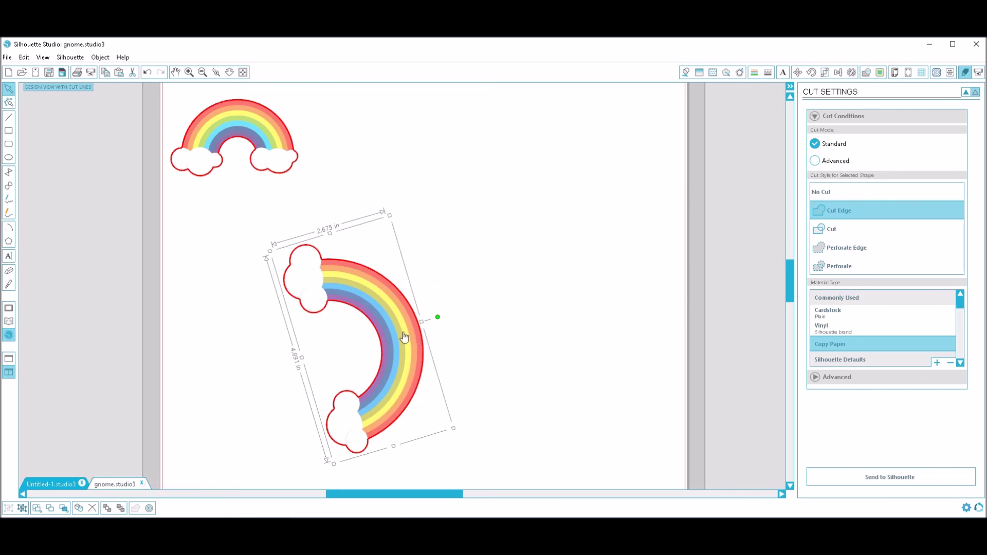
drag(405, 334, 432, 247)
Try moving the small rainbow into the curve of the grouped rainbow, then rotate and reposition the larger one
drag(243, 129, 363, 263)
click(440, 281)
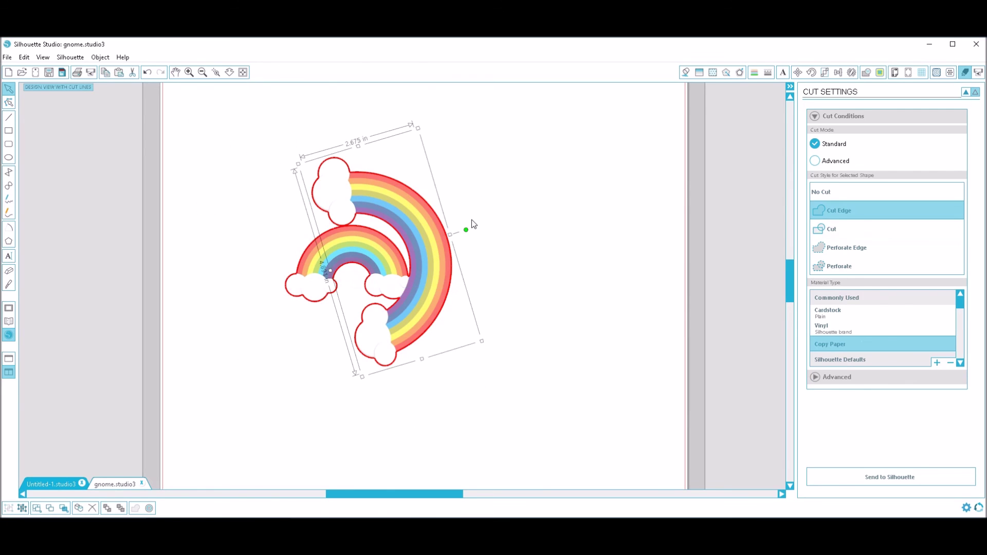
drag(466, 231, 372, 175)
drag(387, 223, 172, 258)
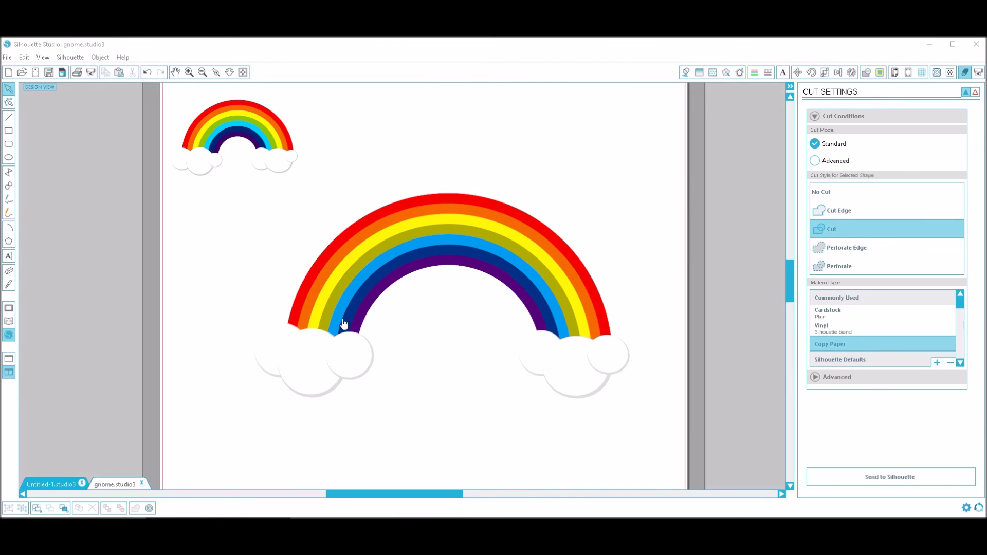
Fill the purple, light blue, yellow and red stripes of the large rainbow with pink FF7FE5 and deselect them
click(414, 276)
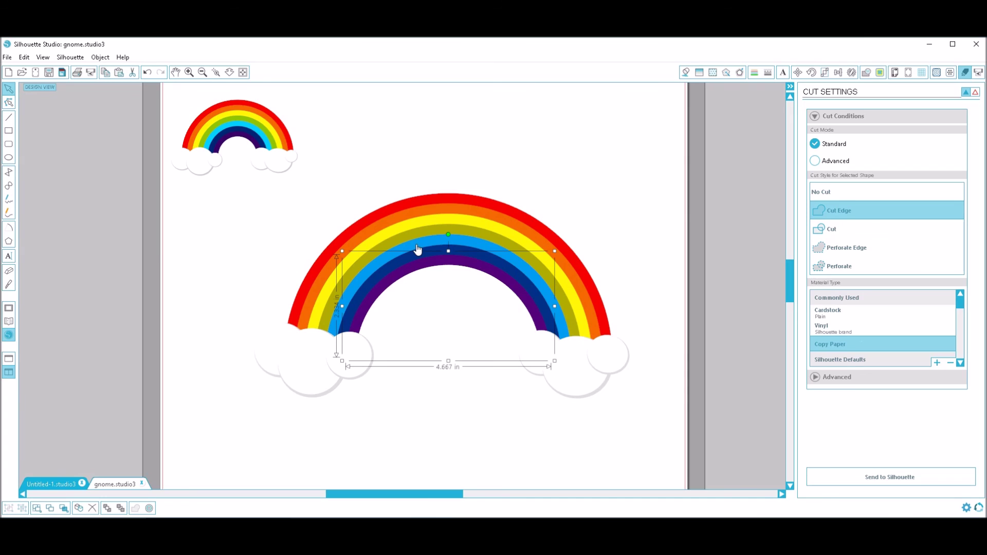
shift+click(418, 250)
shift+click(407, 226)
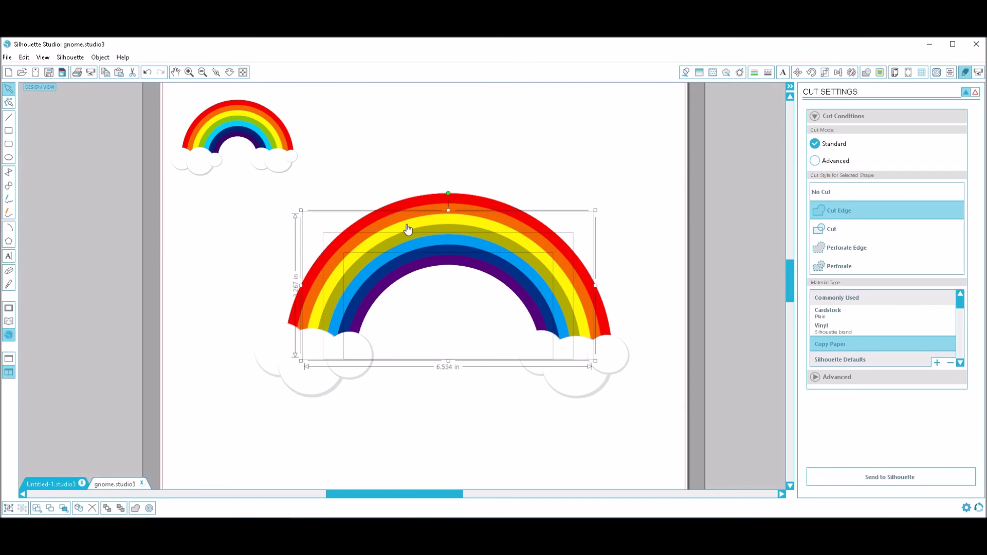
shift+click(403, 209)
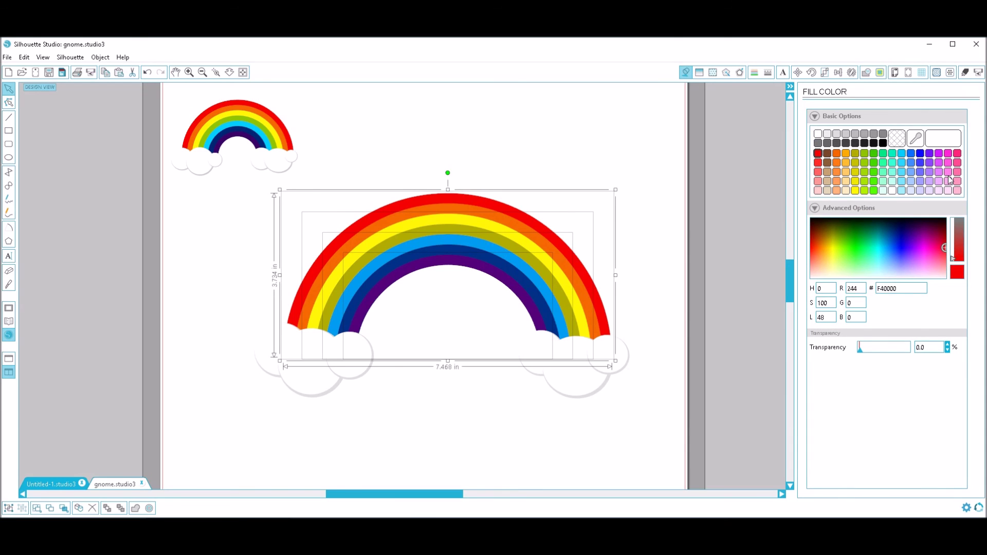
click(948, 172)
click(461, 123)
Fill the orange, olive green and dark blue stripes of the large rainbow with light pink FFB7D4 and deselect them
click(461, 209)
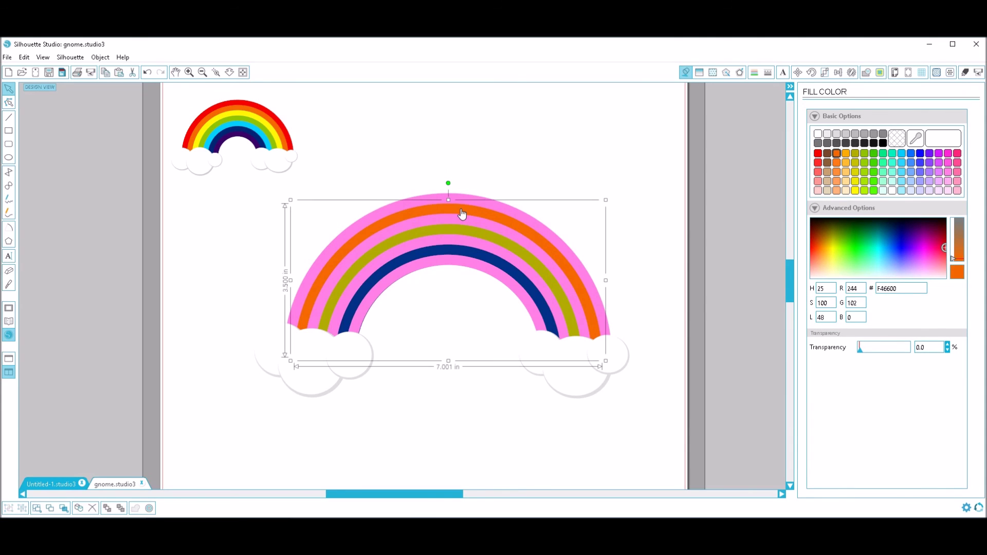
click(467, 231)
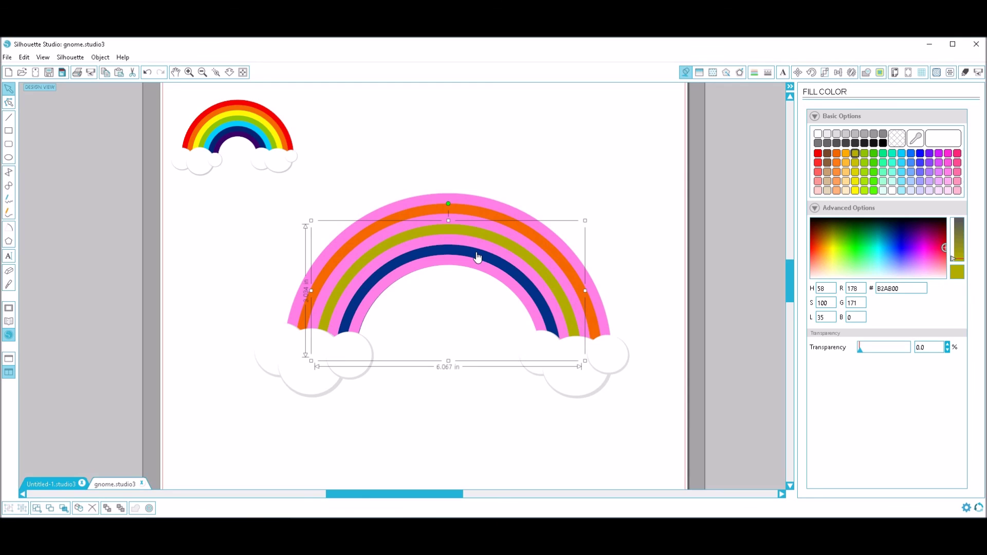
click(482, 220)
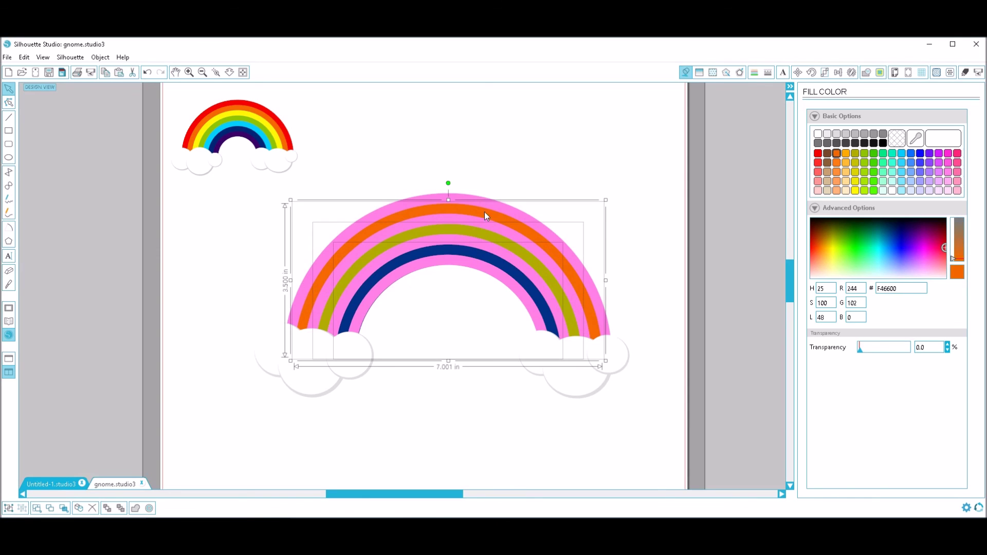
click(959, 191)
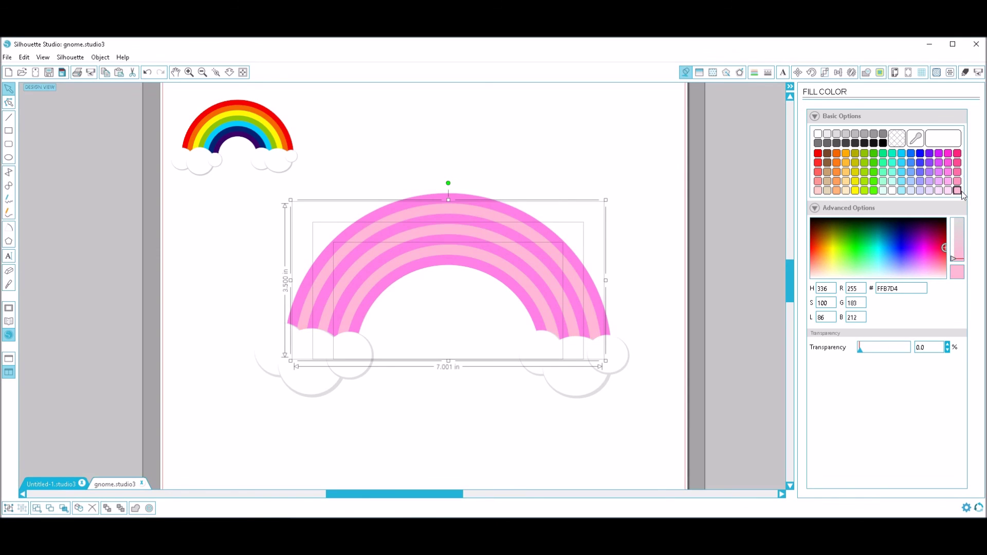
click(508, 121)
Group the pink rainbow with its clouds, and place the group beside the small rainbow at about 3.13 in wide
drag(227, 244, 626, 442)
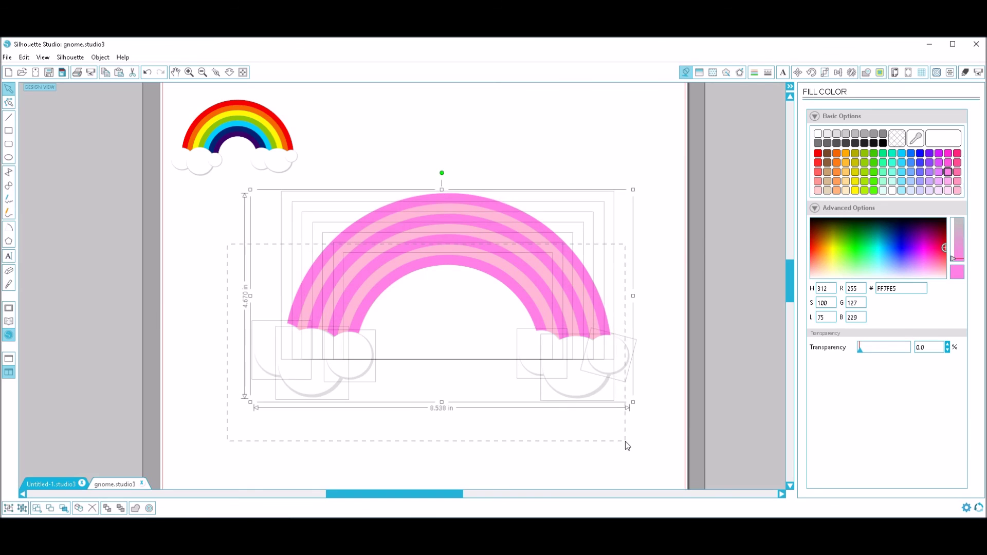
right_click(590, 366)
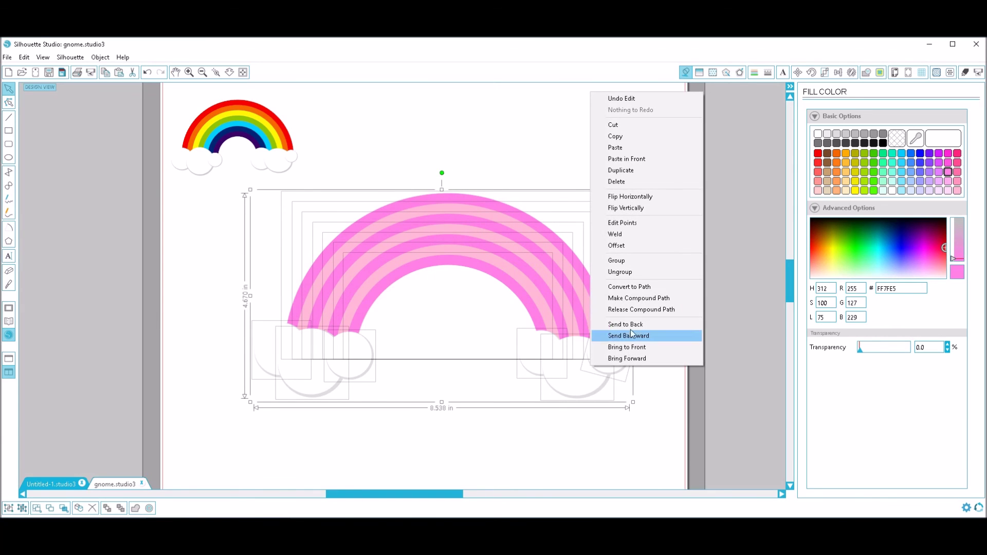
click(633, 261)
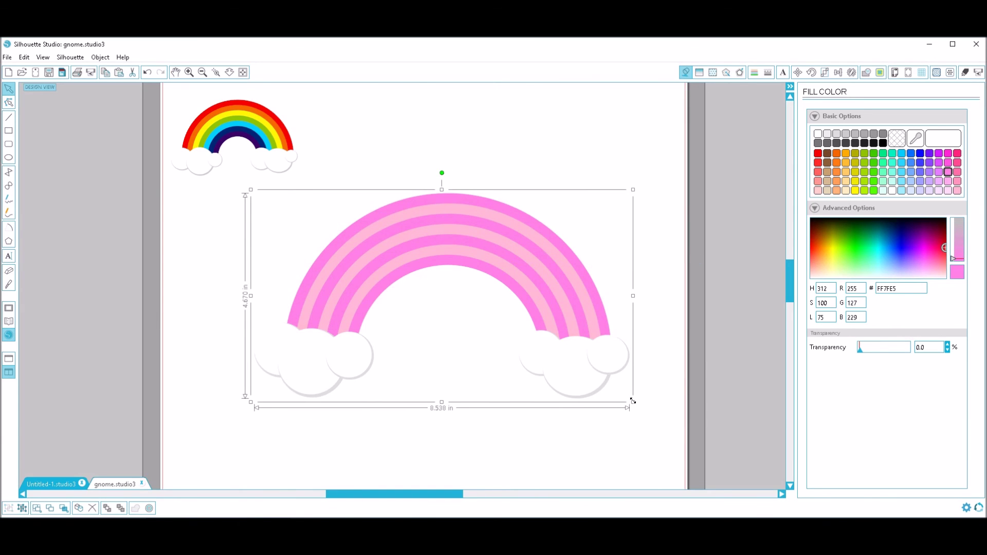
drag(632, 400, 384, 286)
drag(372, 205, 406, 148)
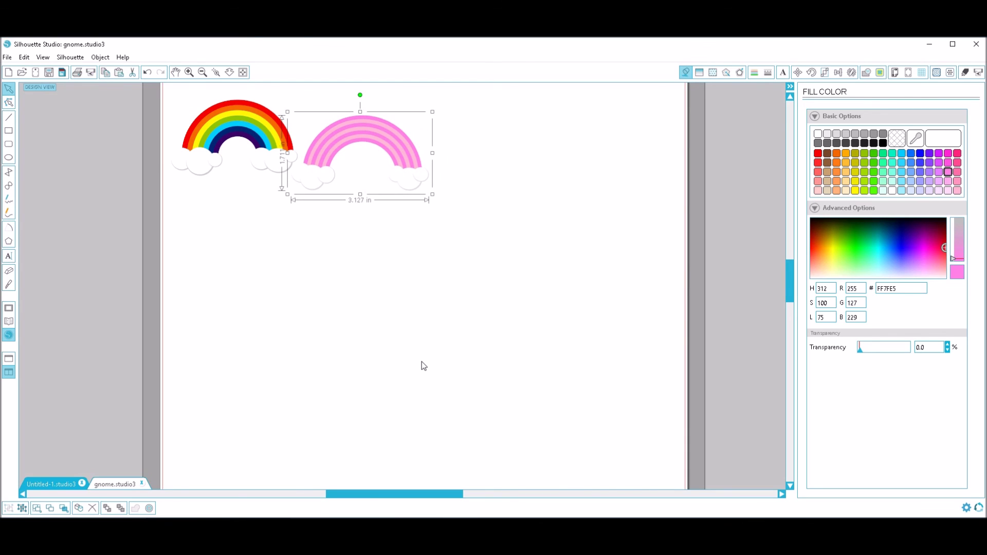